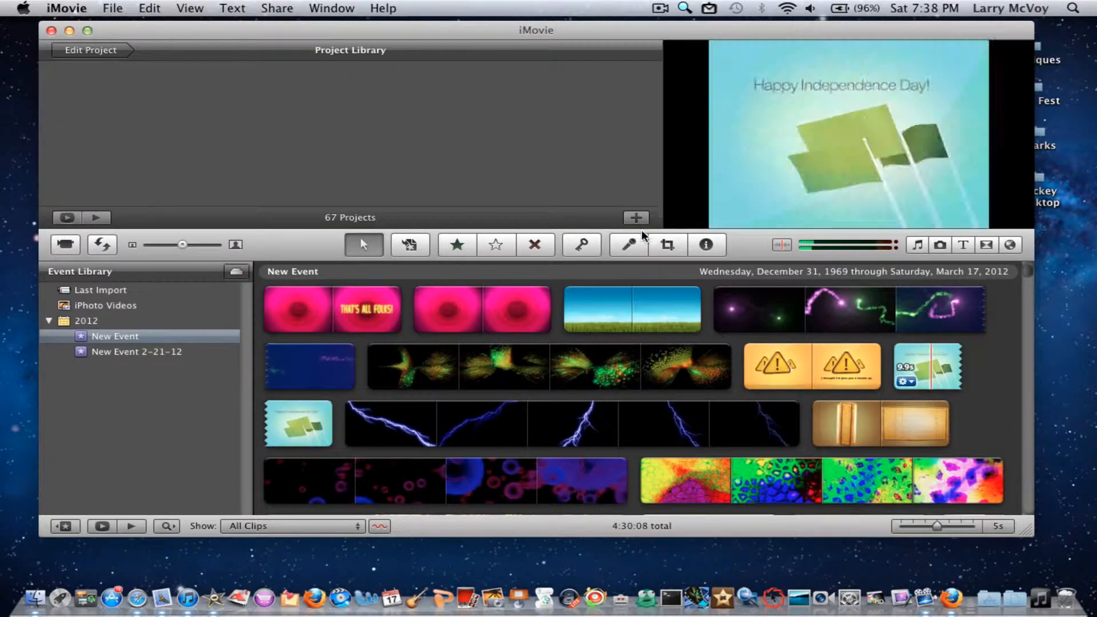
Step: Create a new widescreen (16:9) project named "Imovie Turtorial" with no theme
click(635, 217)
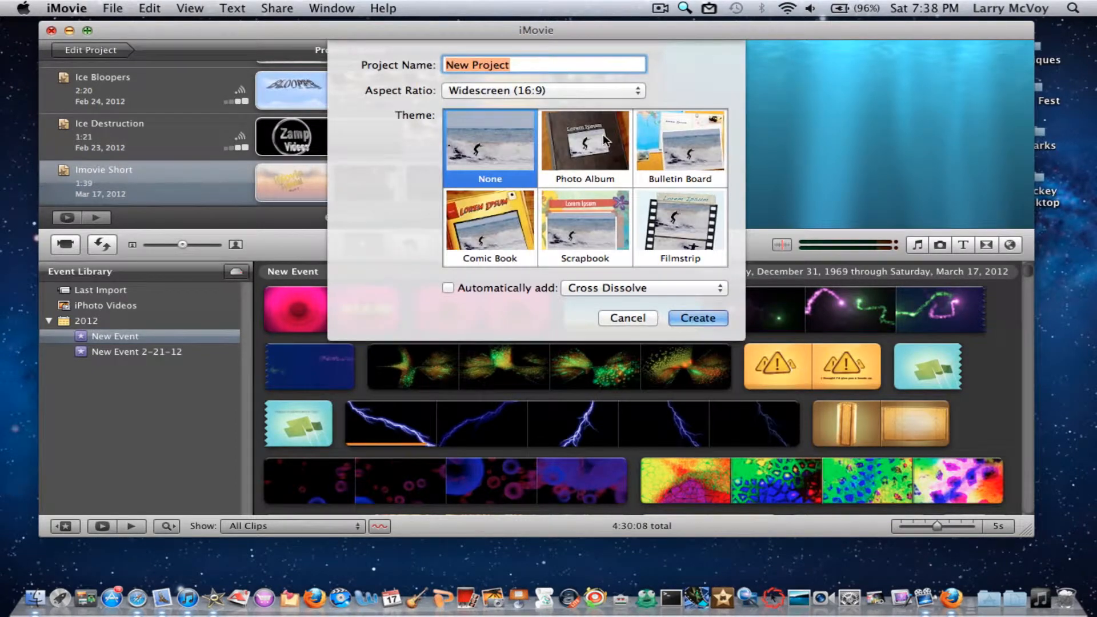
text(Imovi)
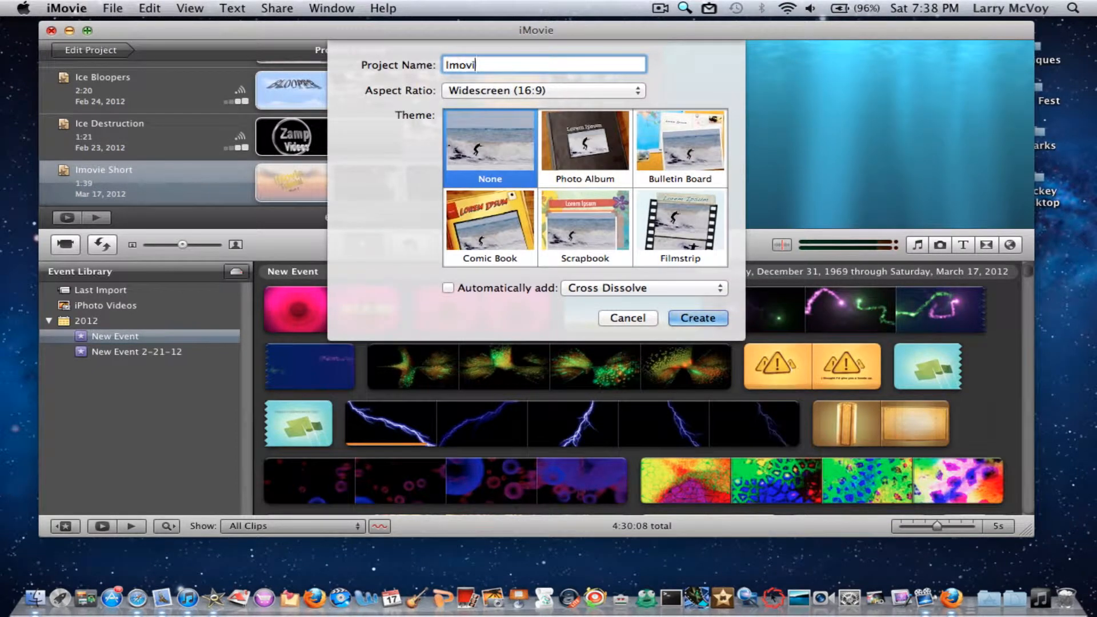
text(e Turtorial)
key(Return)
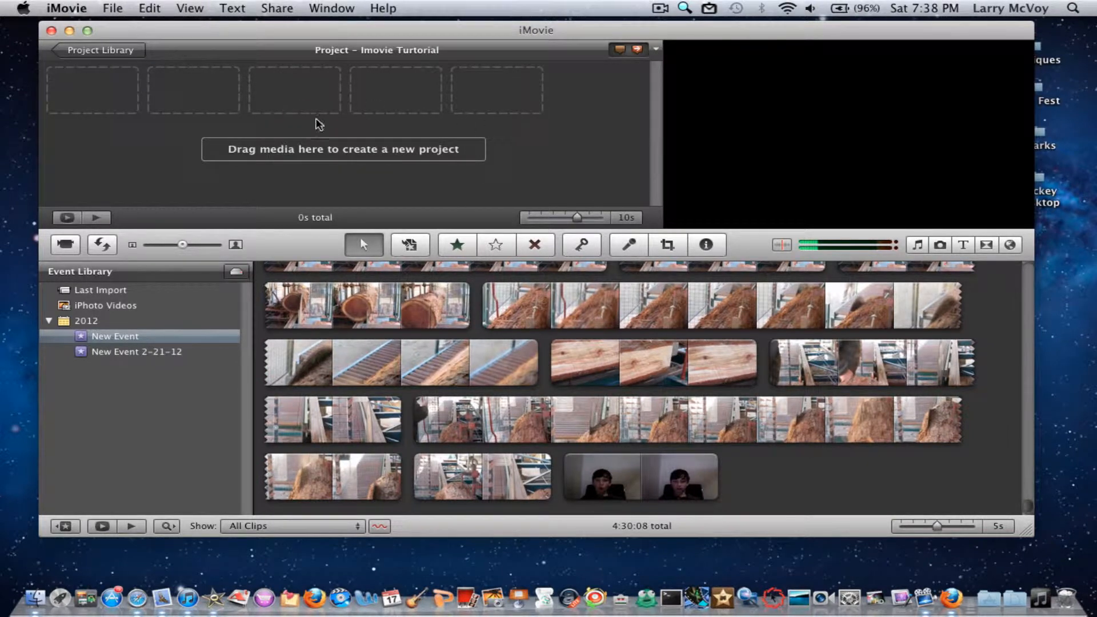
Step: Add a Centered title to the empty project on the Curtain background
click(962, 246)
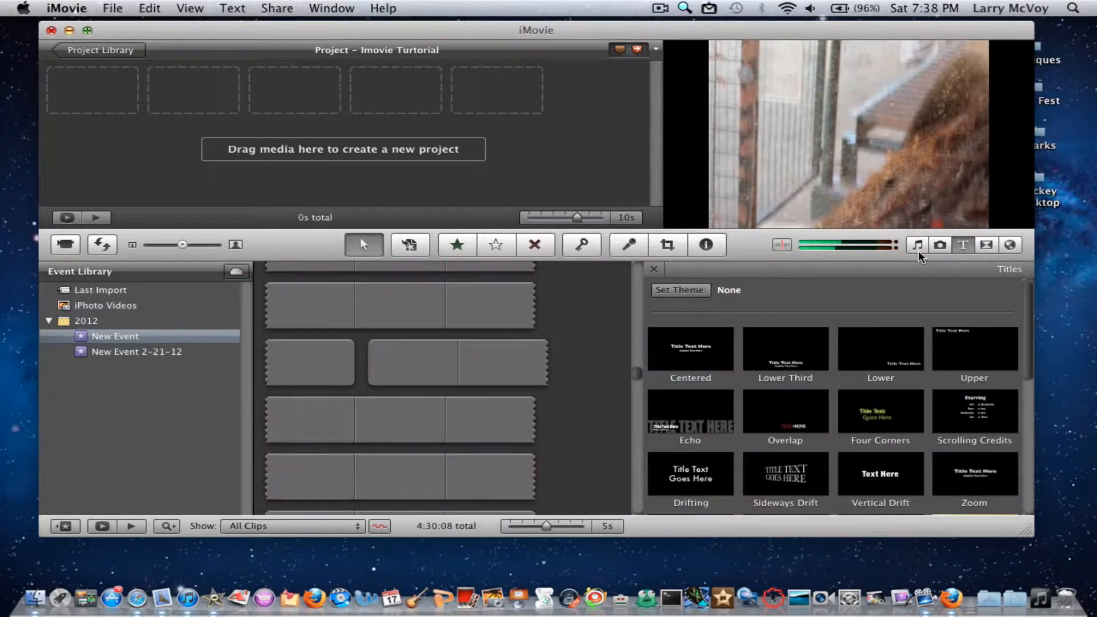
drag(690, 360, 292, 162)
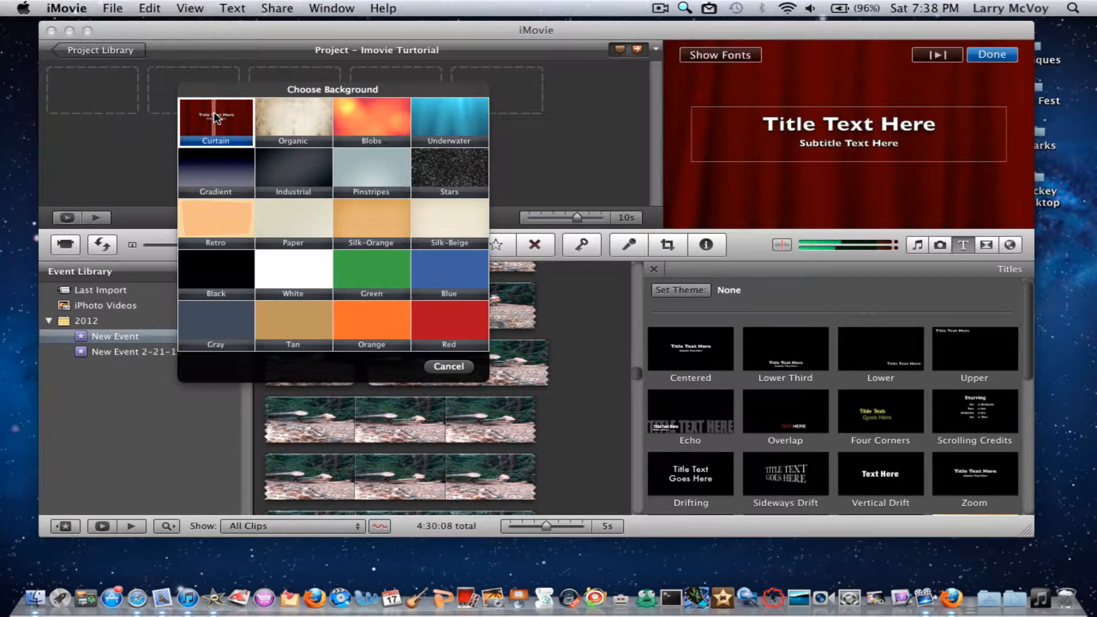
click(213, 112)
Step: Replace the title and subtitle placeholder text with "Imovie Tutorial"
click(811, 141)
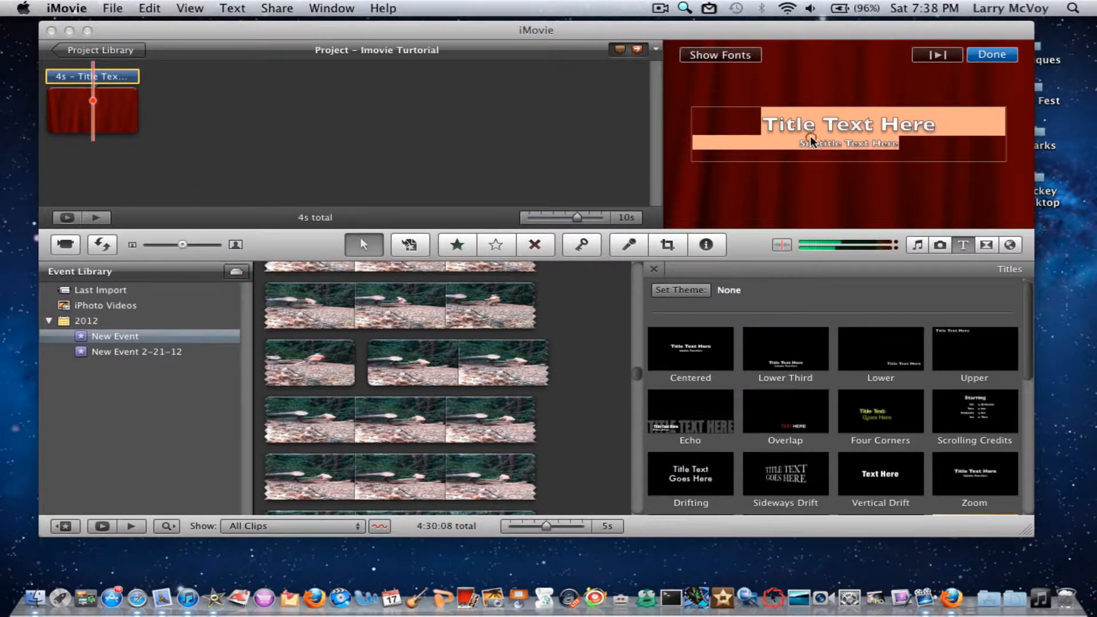
text(Imovie T)
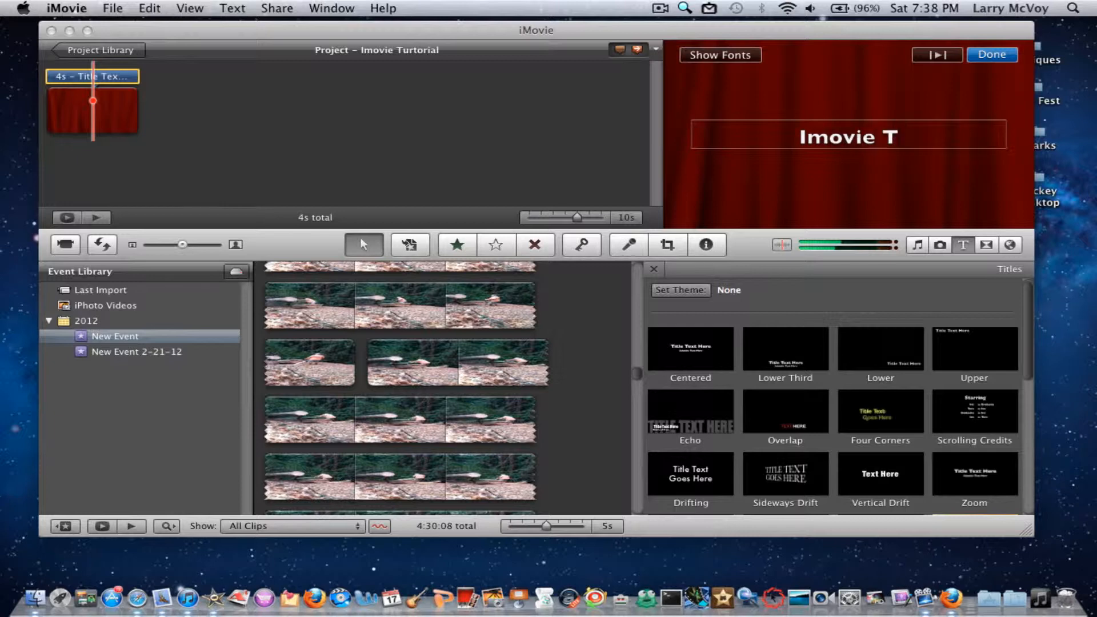
text(utorial)
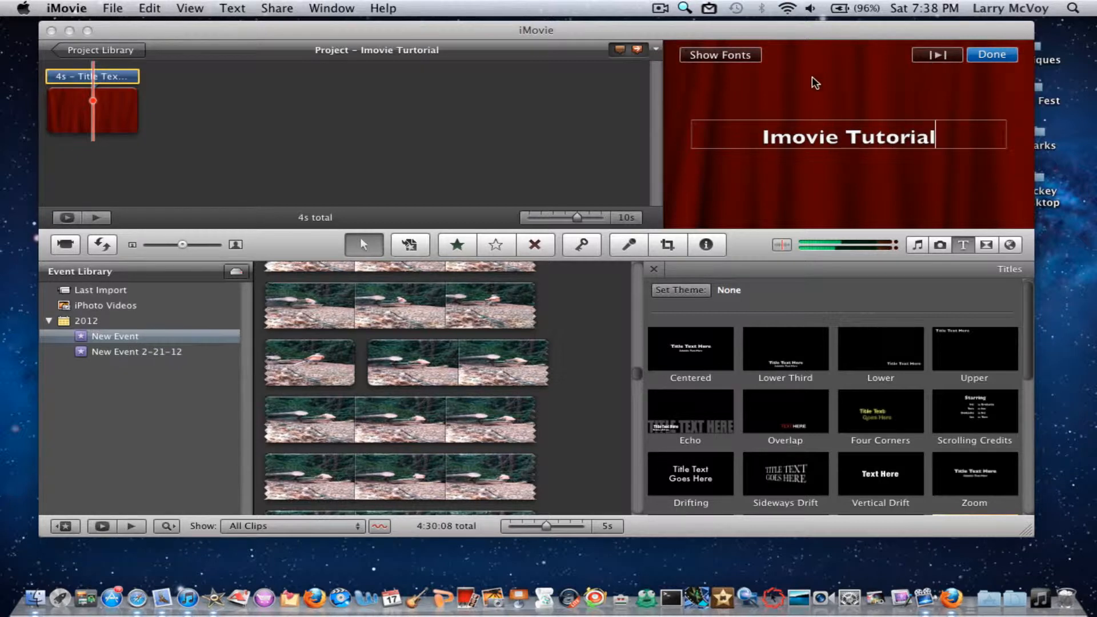
Step: Set the title's font to Helvetica Neue and close the font settings
click(719, 54)
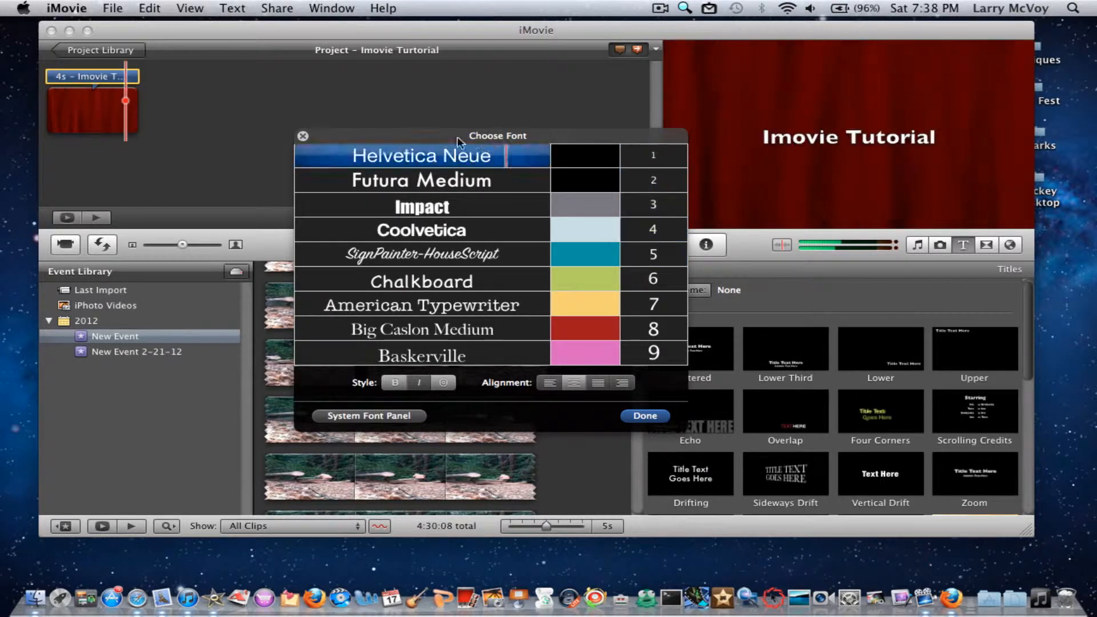
click(423, 155)
click(303, 138)
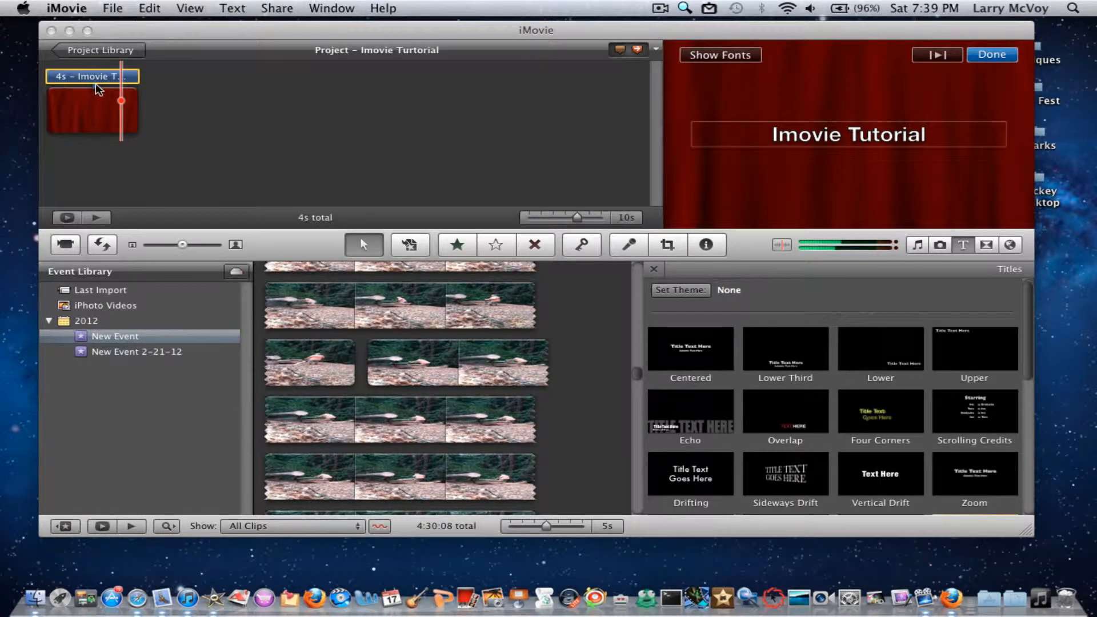
Step: Reopen the title's font settings, try the different alignment options and leave the text right-aligned
click(725, 57)
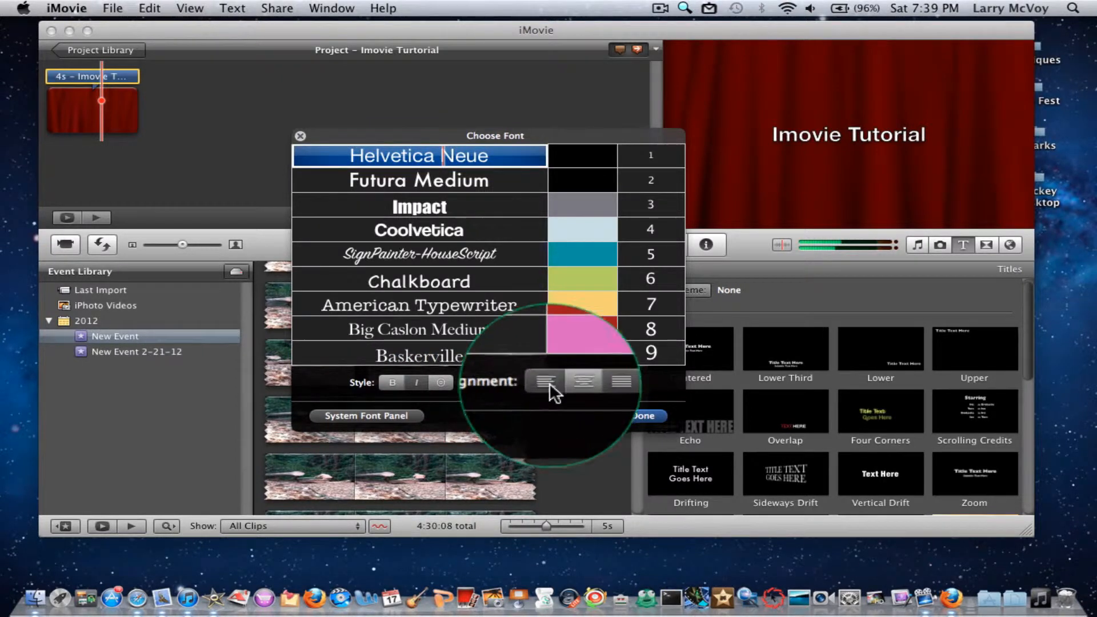
click(595, 382)
click(564, 375)
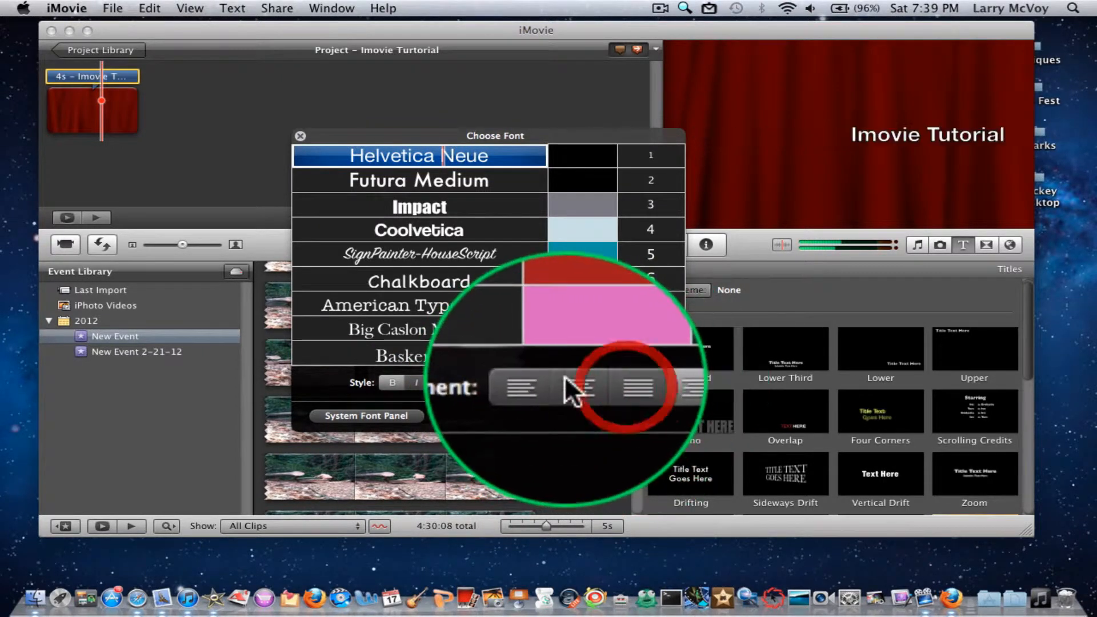
click(549, 381)
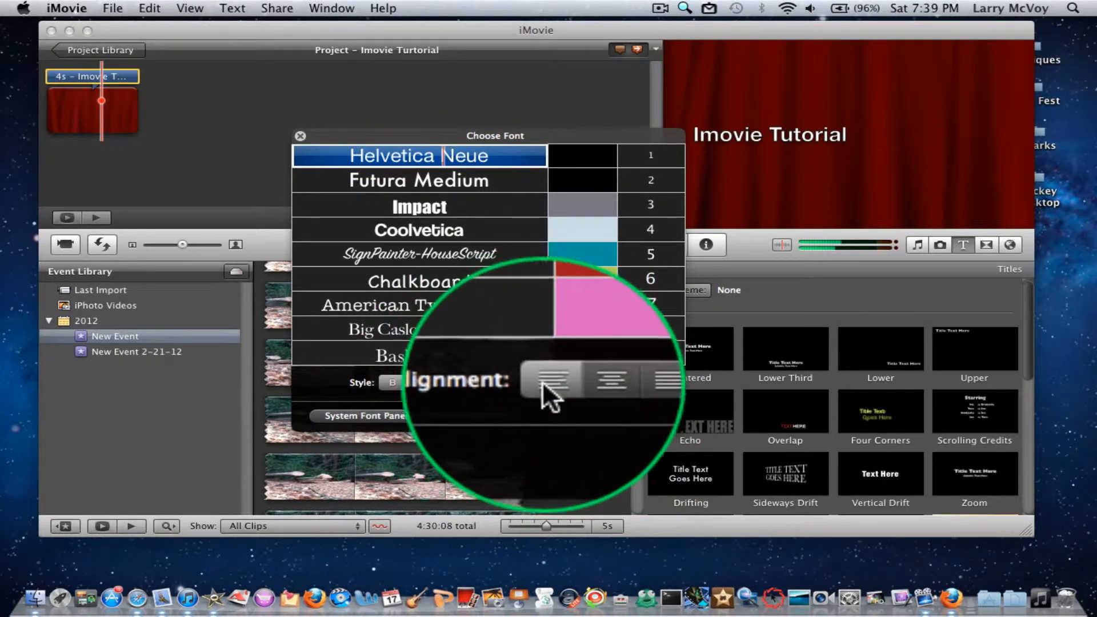
click(542, 175)
click(514, 155)
drag(491, 135, 472, 65)
click(525, 310)
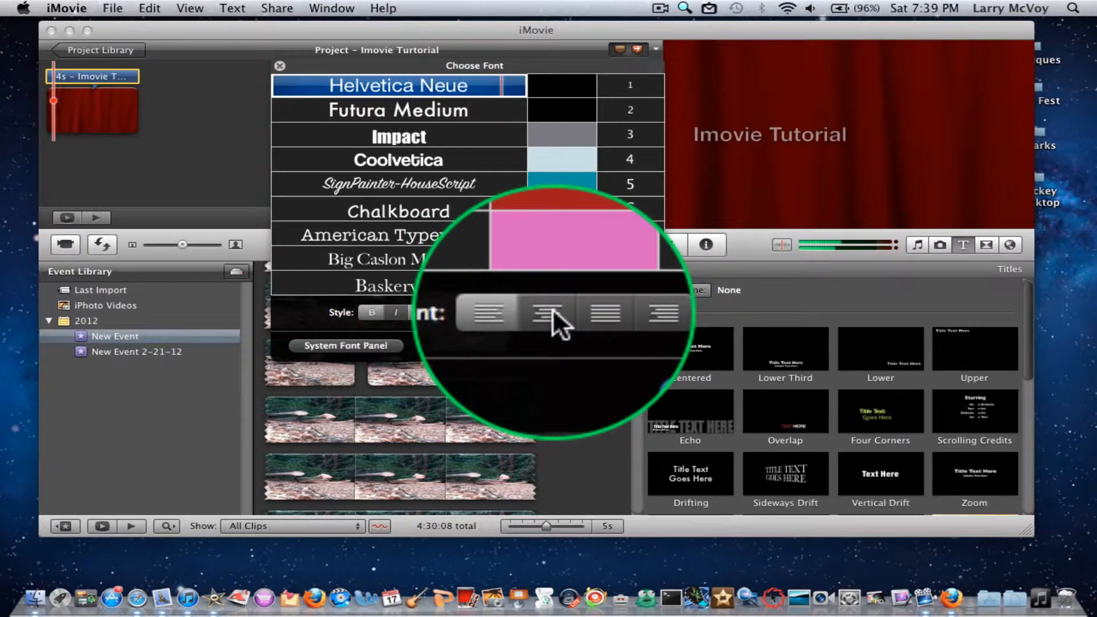
click(553, 311)
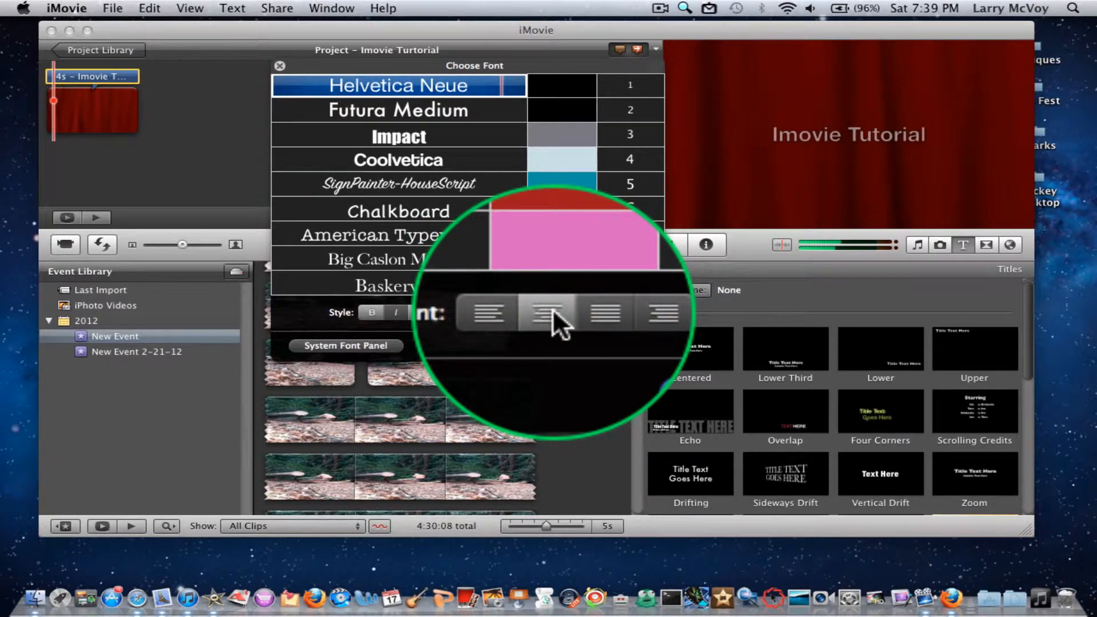
click(576, 311)
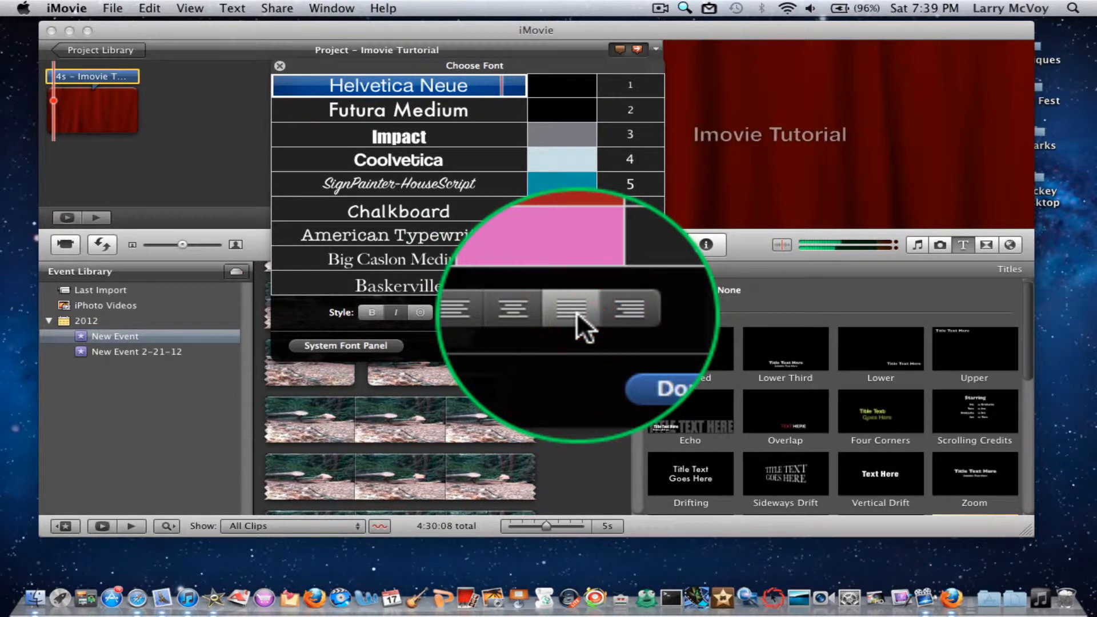
click(595, 309)
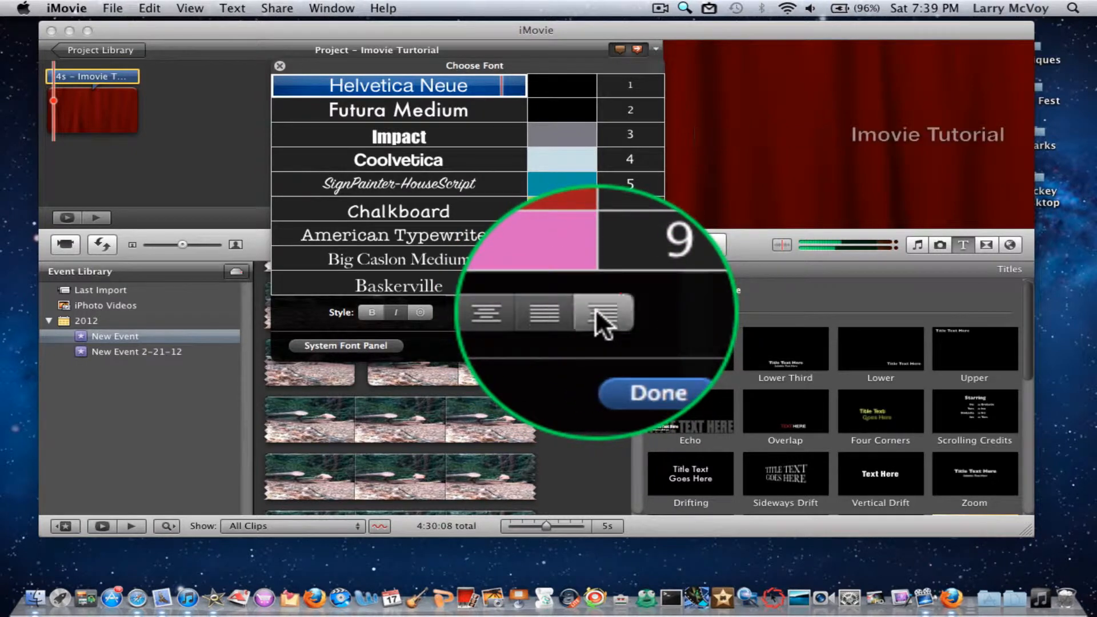
click(551, 313)
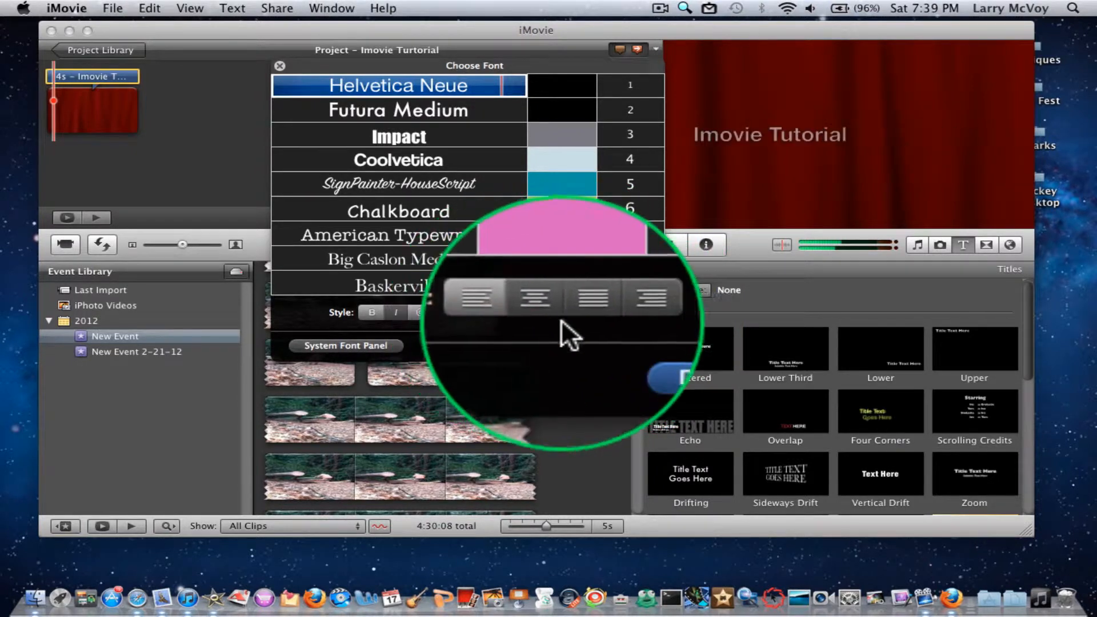
click(600, 309)
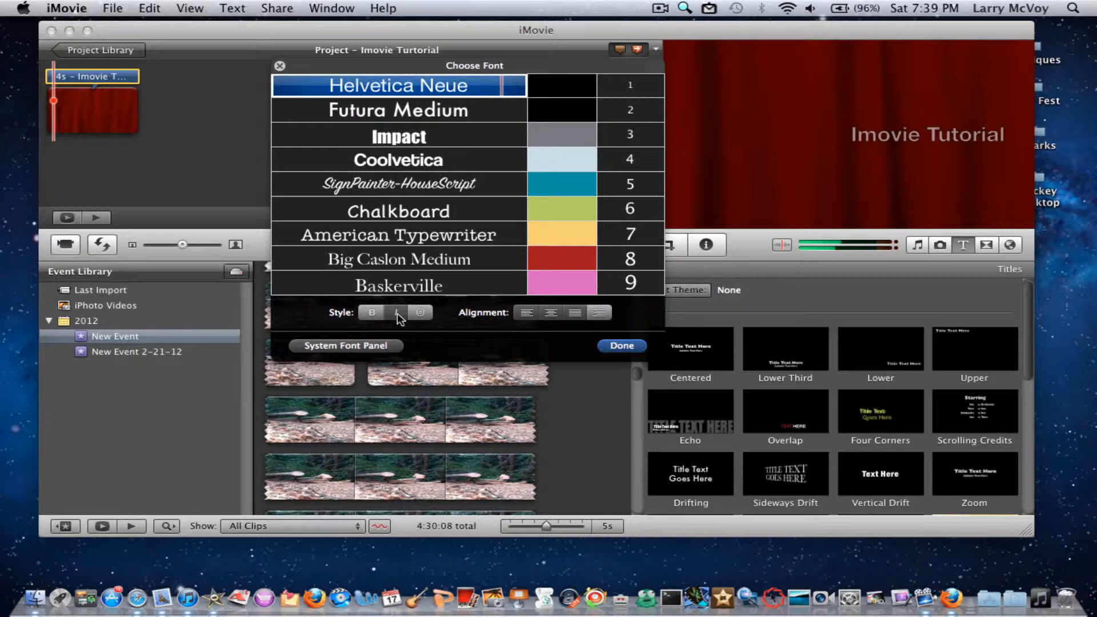
Step: Cycle the title through left, centre and justified alignment and back to right alignment
click(523, 316)
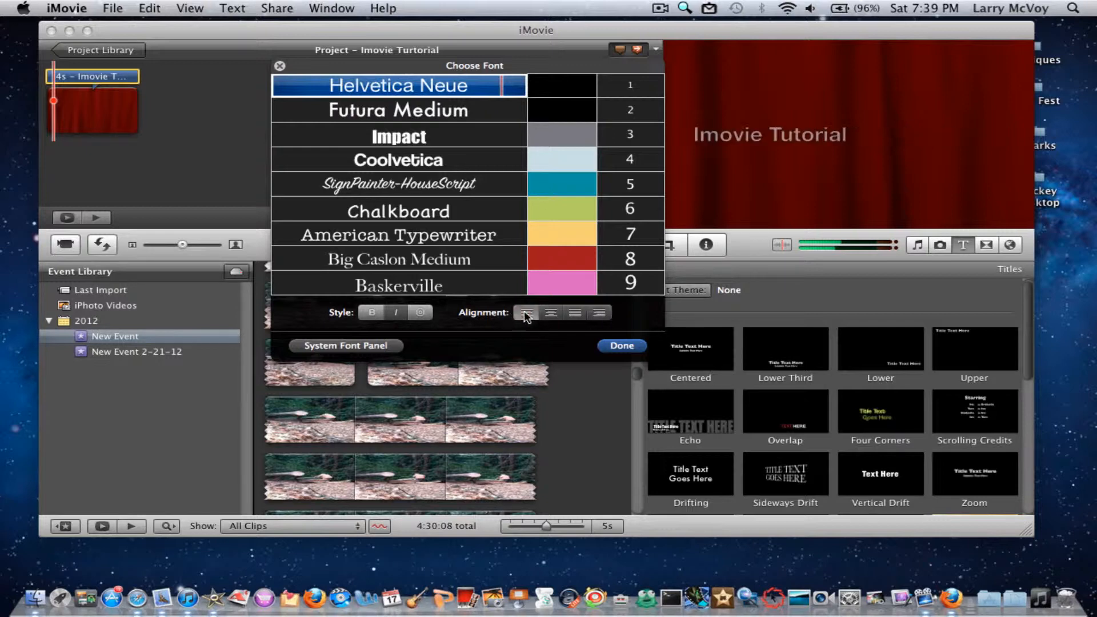
click(552, 313)
click(574, 313)
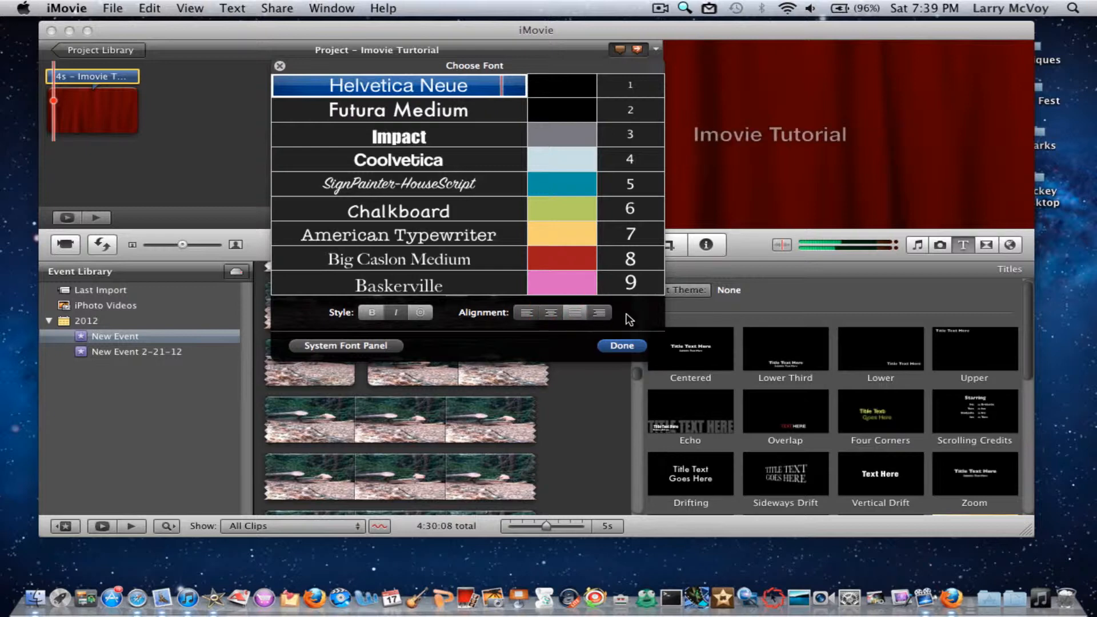
click(599, 313)
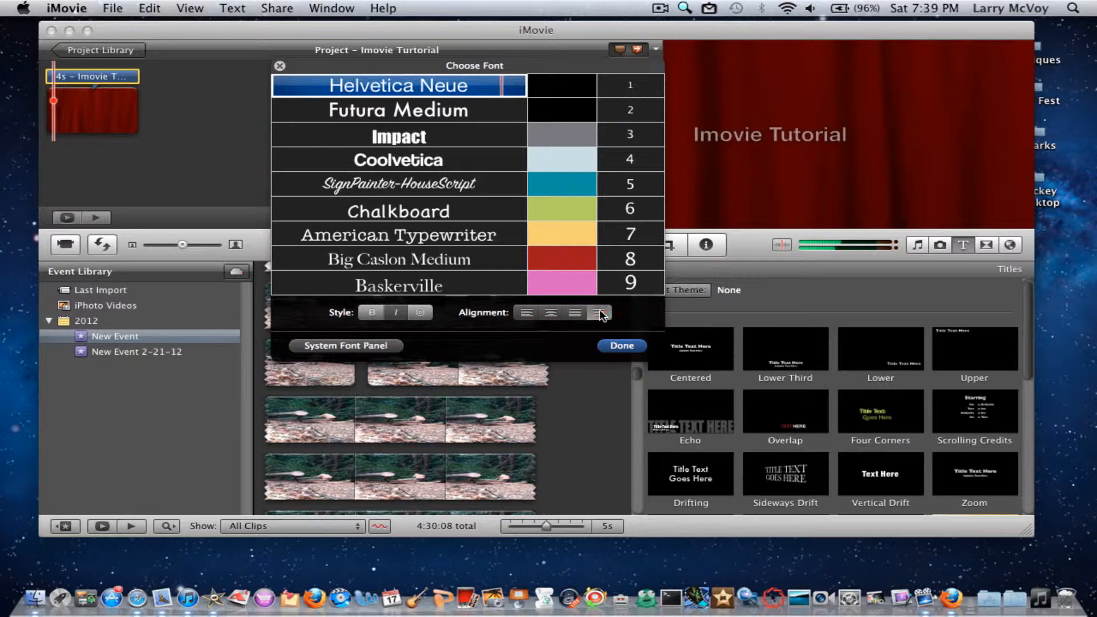
Step: Try the bold, italic and outline styles on the title, then accept the font settings and finish editing the title
click(370, 312)
click(397, 315)
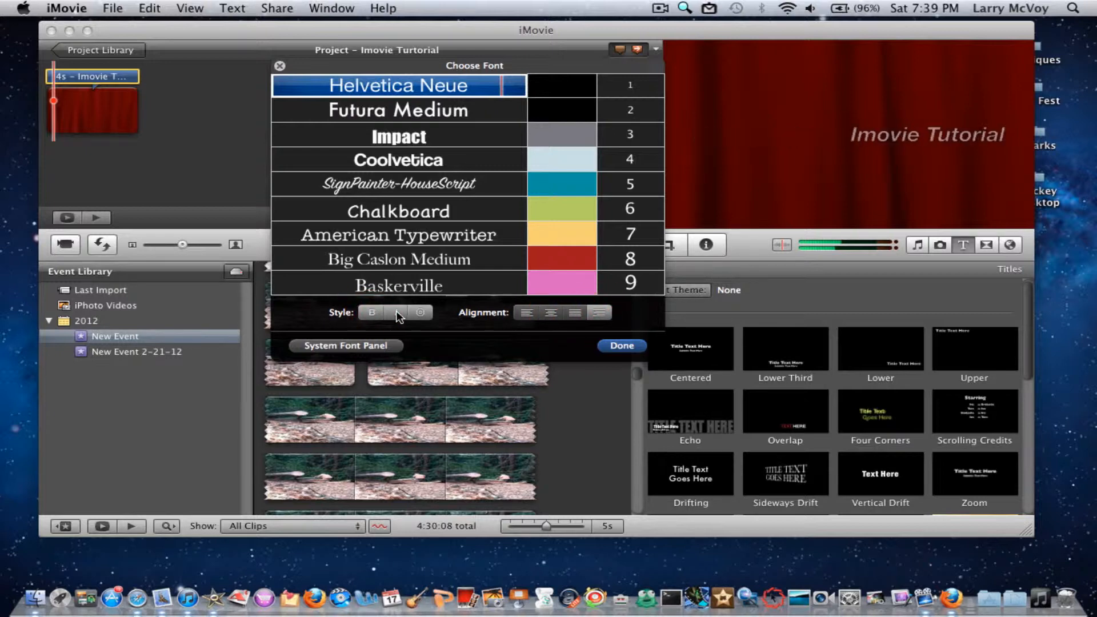
click(395, 312)
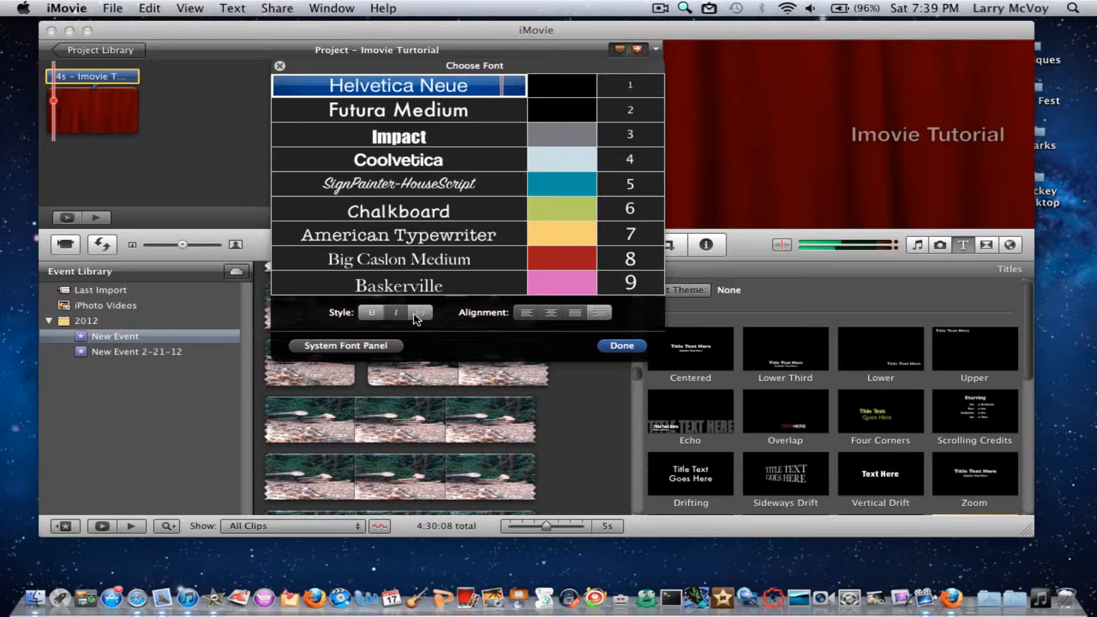
click(416, 314)
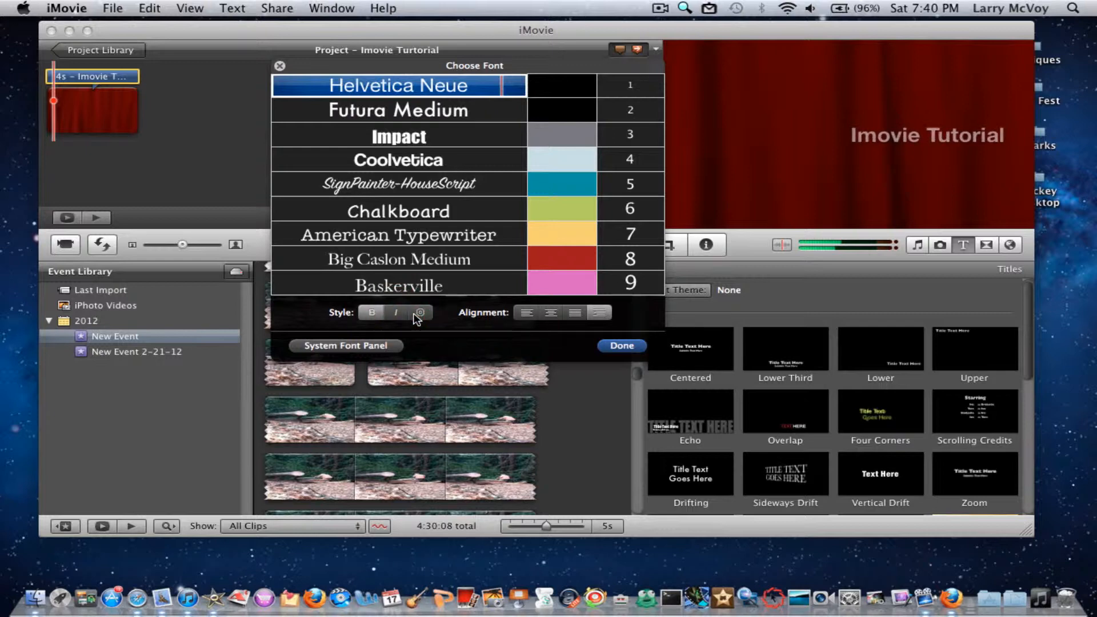
click(418, 314)
click(418, 314)
click(620, 345)
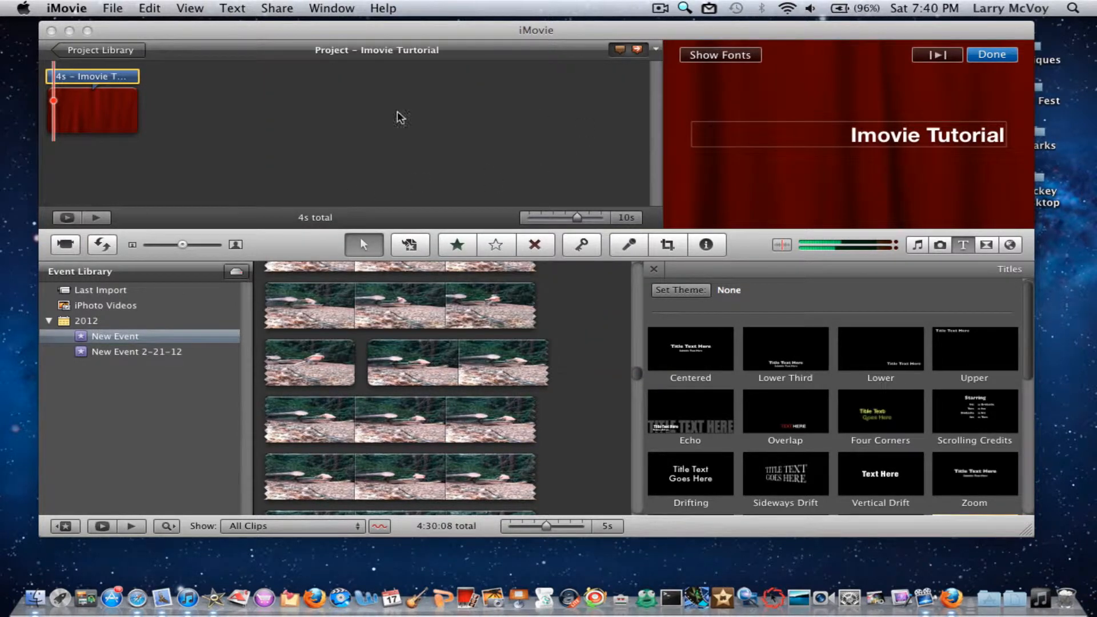
click(183, 117)
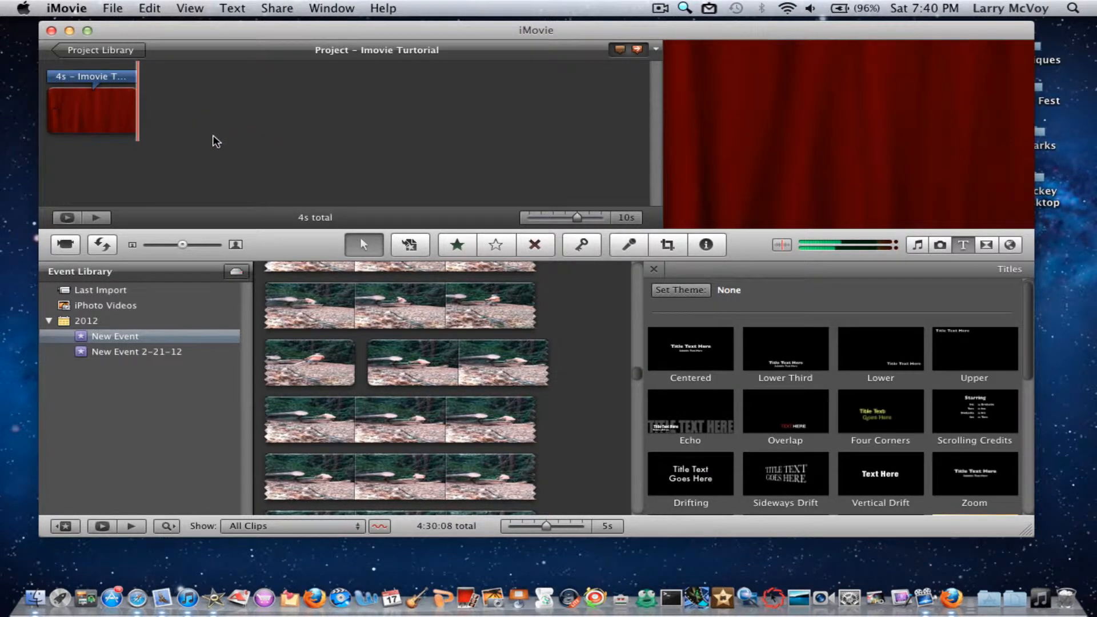
Step: Hide the title browser and add the webcam clip at the end of New Event to the project after the curtain title
scroll(463, 337, up, 2)
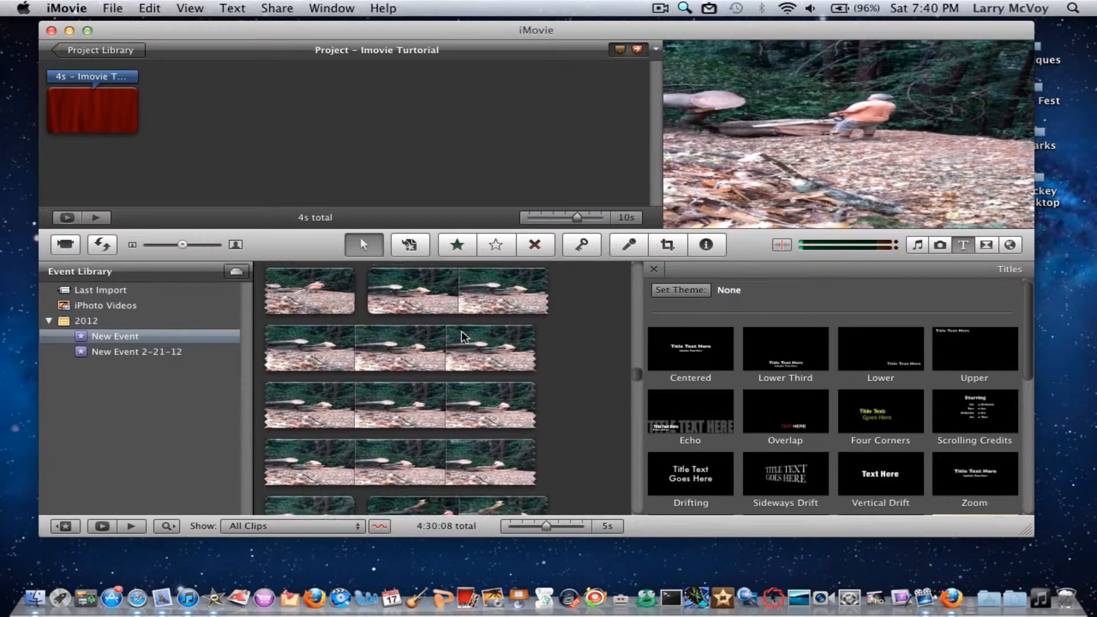
scroll(461, 337, up, 5)
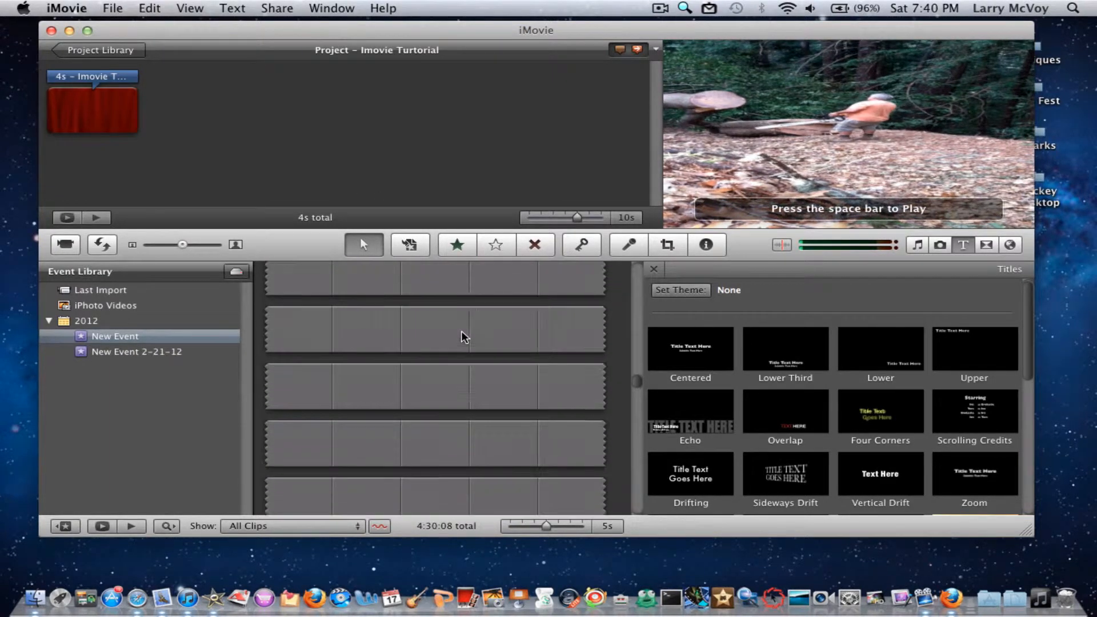
scroll(463, 337, down, 2)
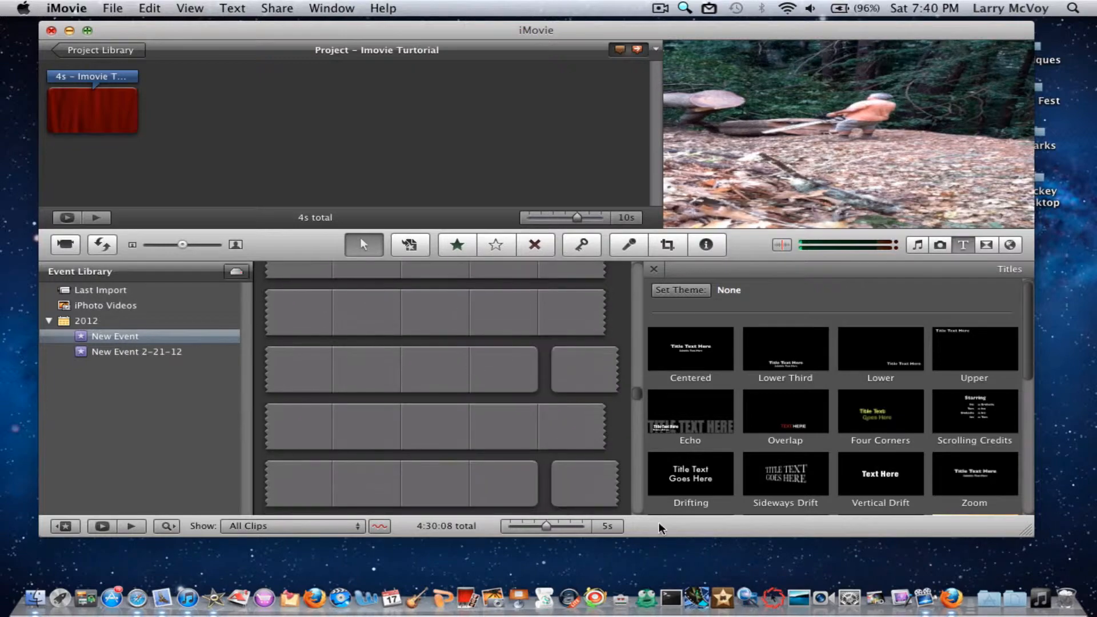
drag(636, 395, 648, 609)
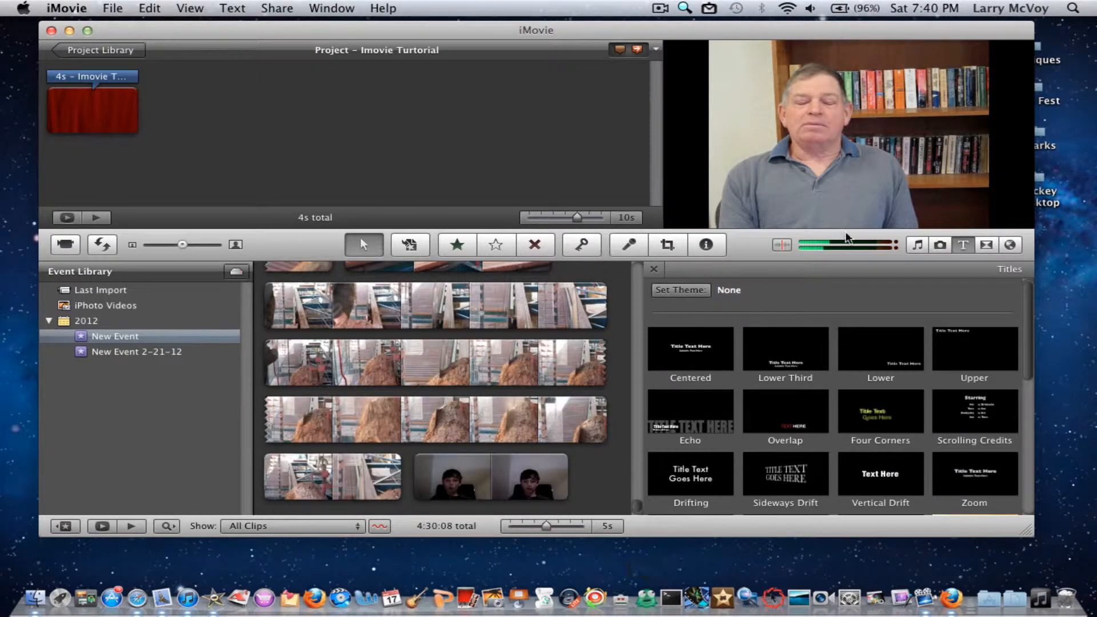
click(959, 247)
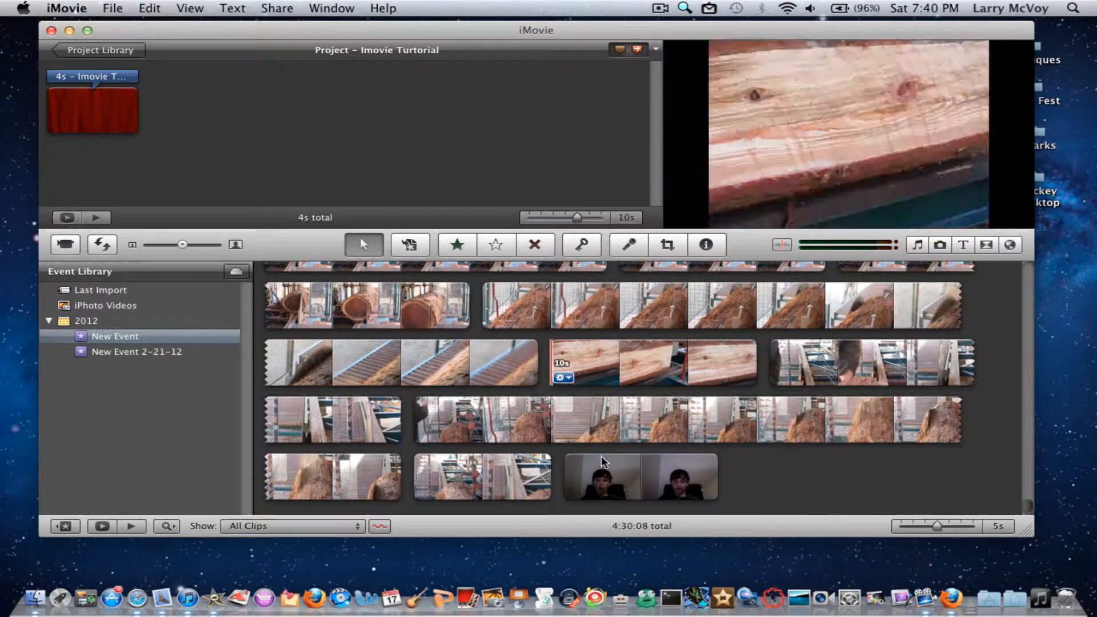
double_click(628, 483)
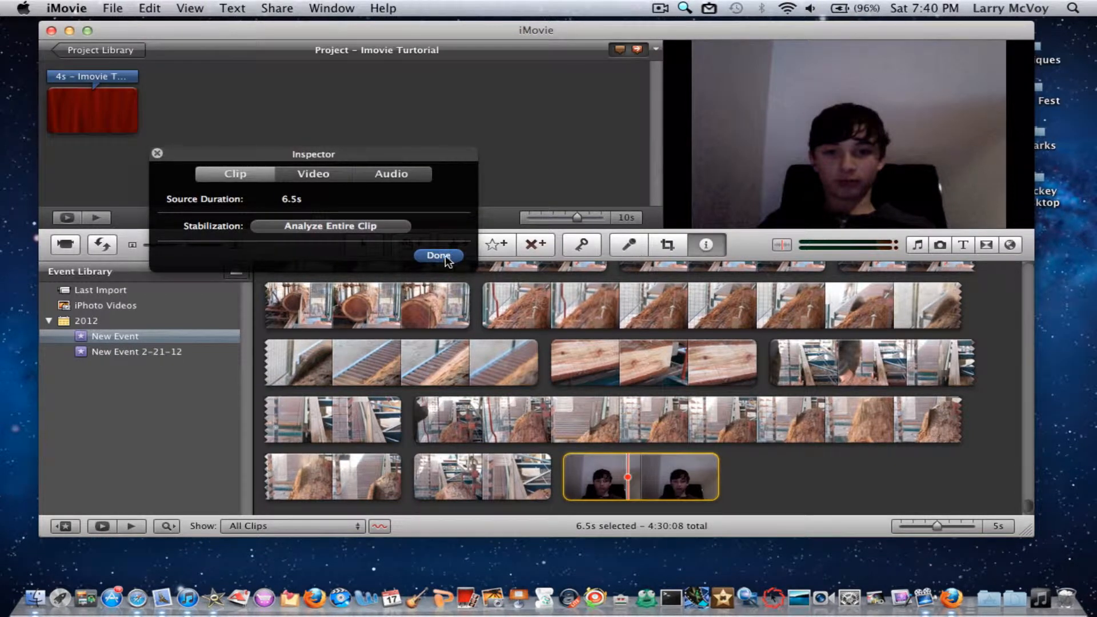
click(440, 254)
drag(632, 482, 205, 108)
double_click(191, 112)
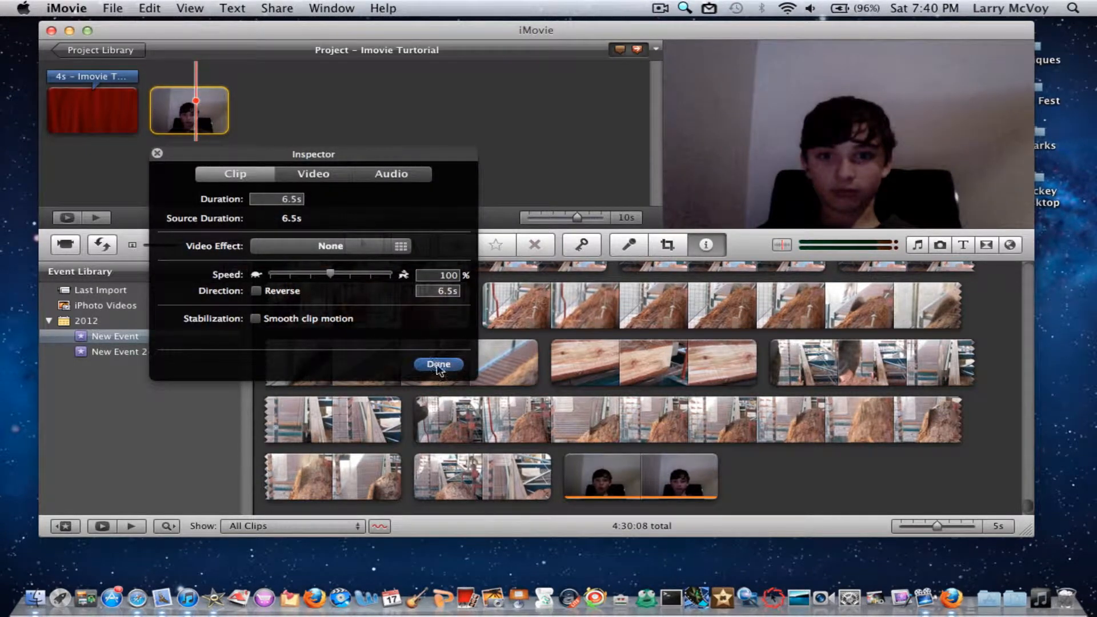
click(431, 361)
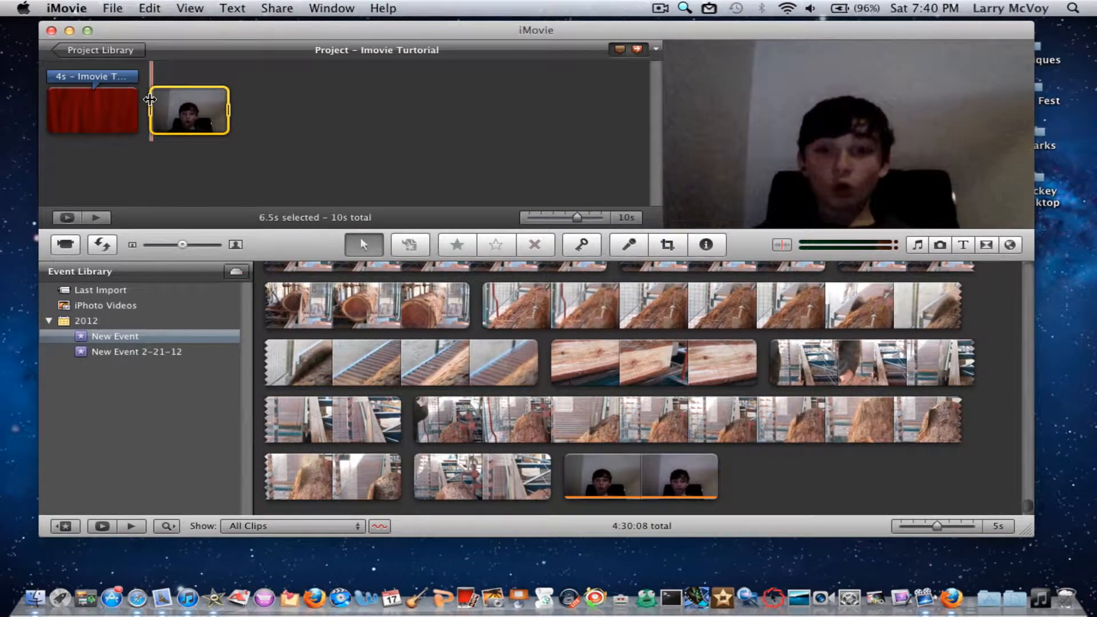
Step: Play the webcam clip in the project and slow its speed down to 50%
key(space)
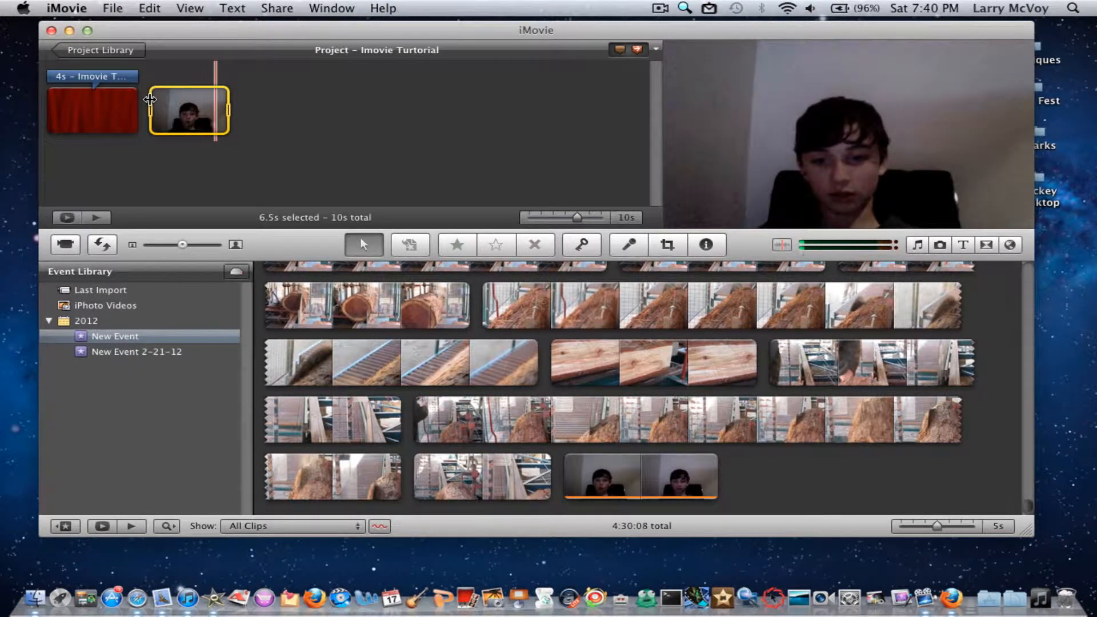
double_click(180, 103)
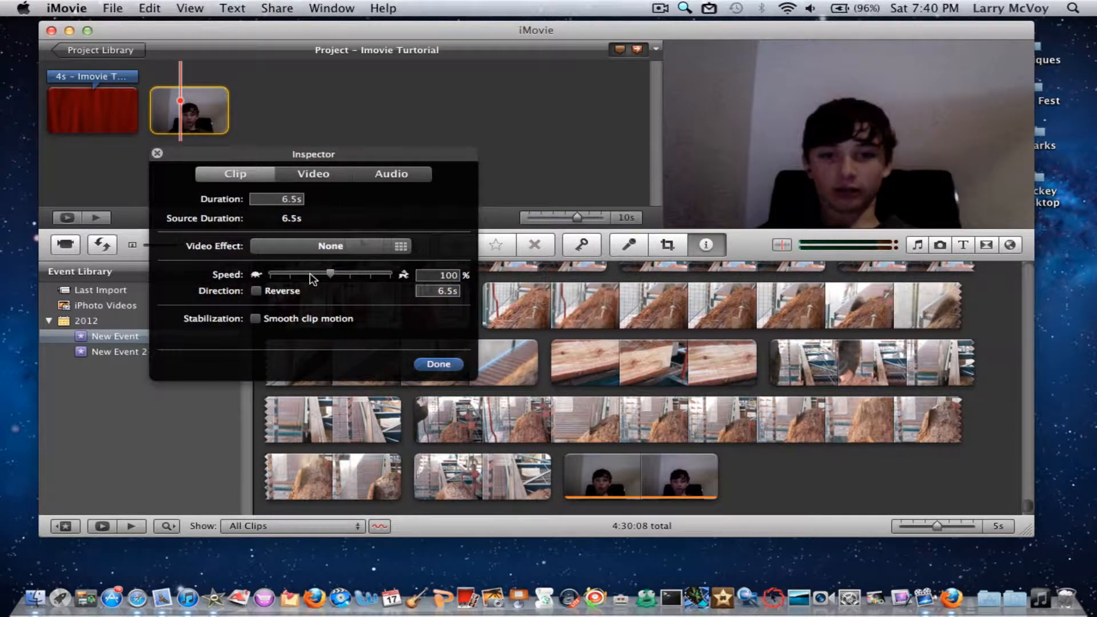
click(309, 273)
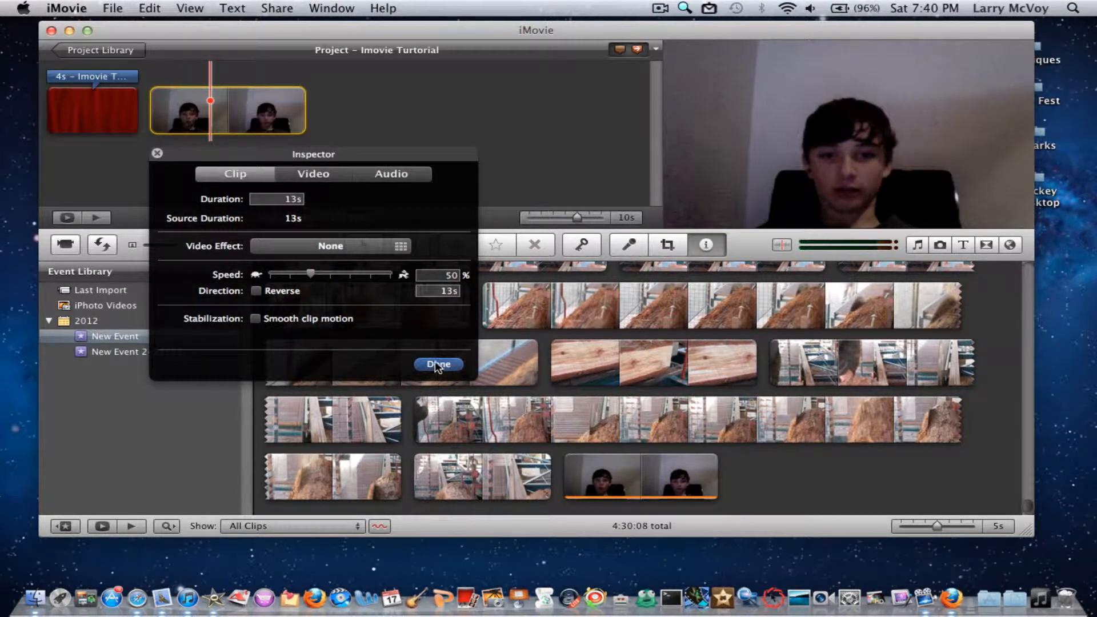
click(437, 365)
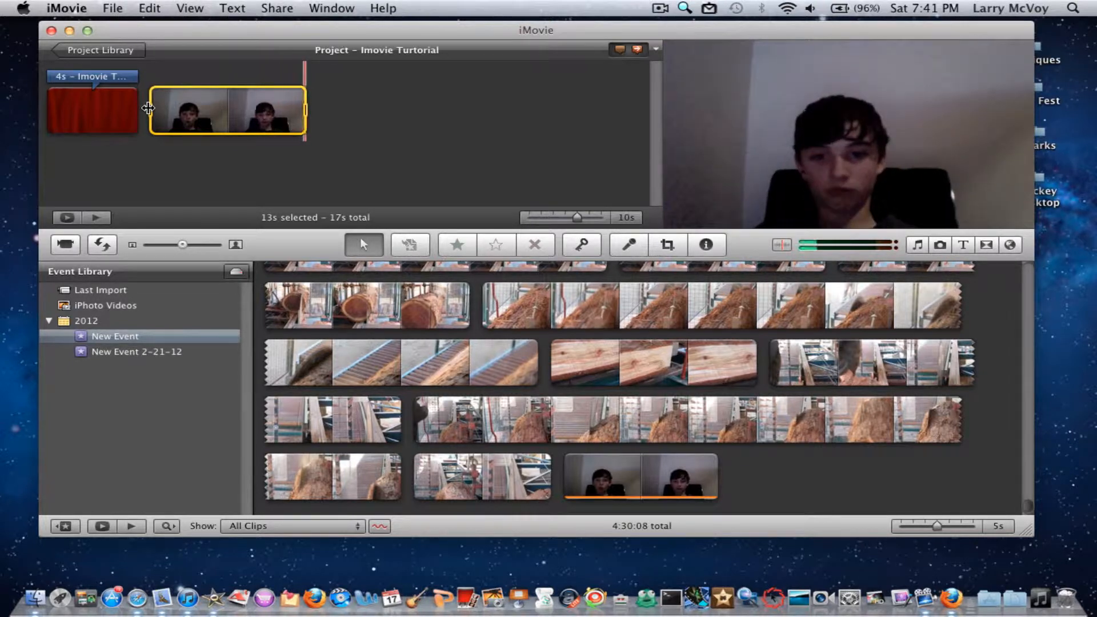
Step: Raise the webcam clip's speed to 200% and play it back in the project
double_click(191, 110)
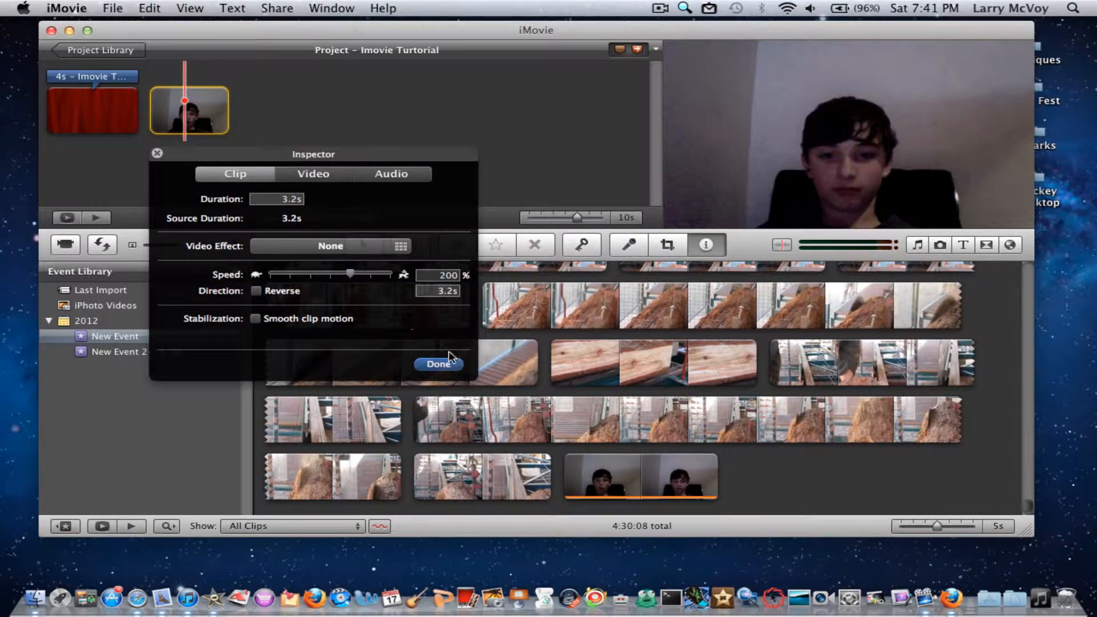
click(434, 362)
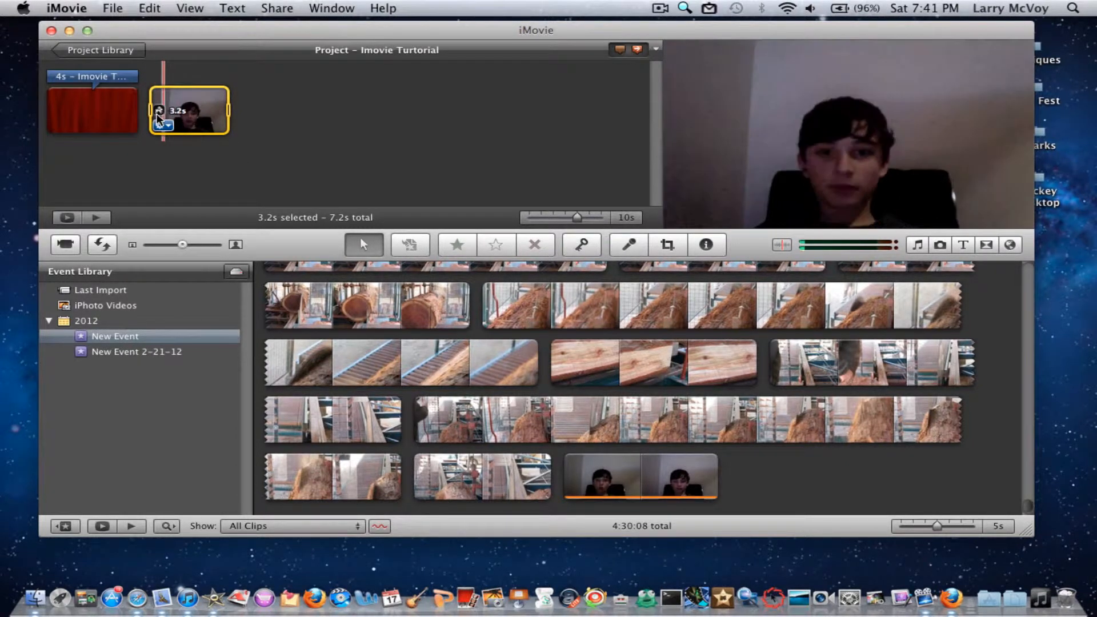
key(space)
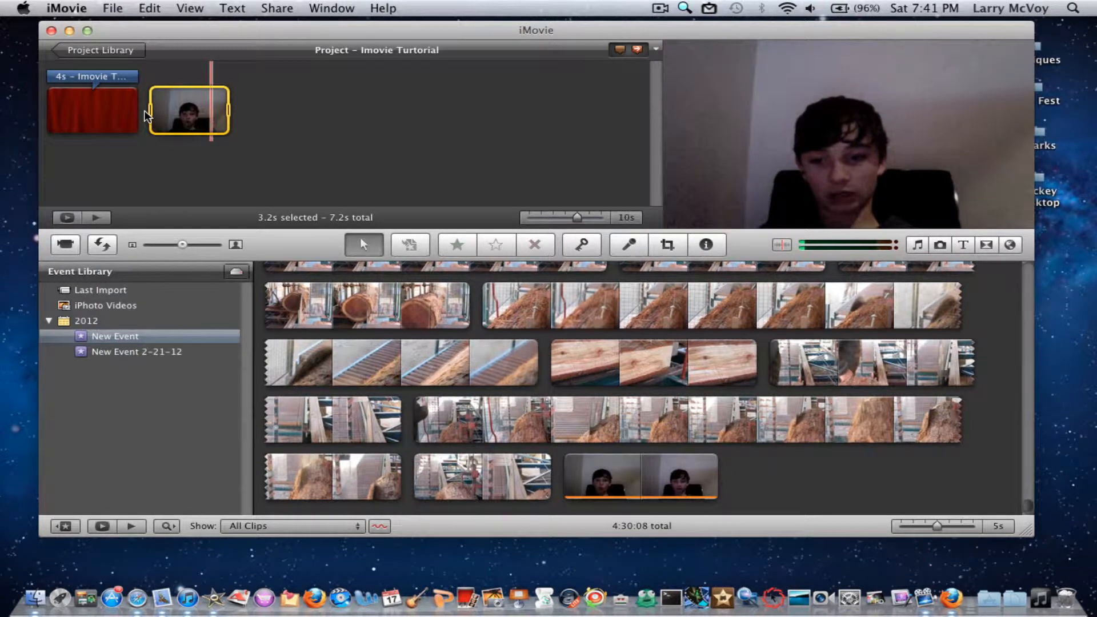
Step: Set the webcam clip's speed to exactly 135% and accept the clip settings
double_click(189, 109)
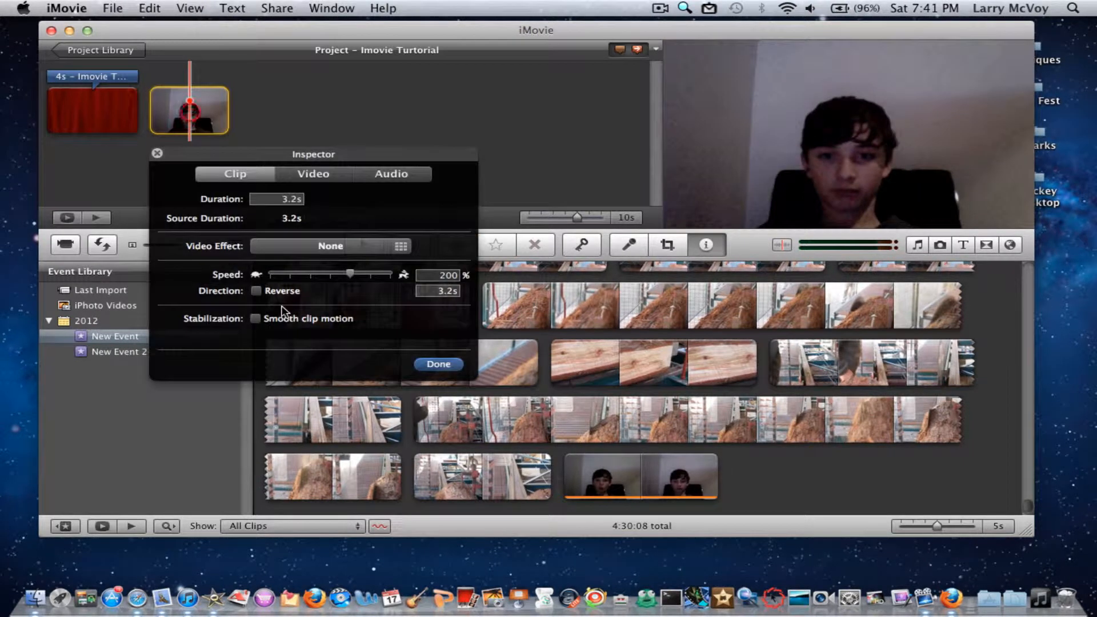
double_click(448, 276)
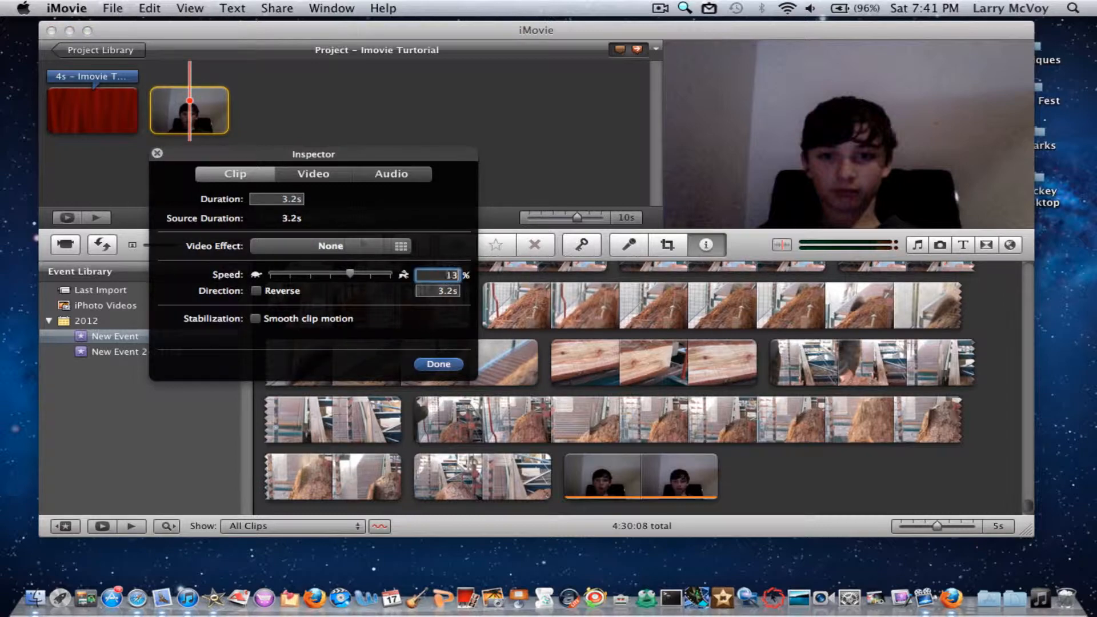
click(443, 364)
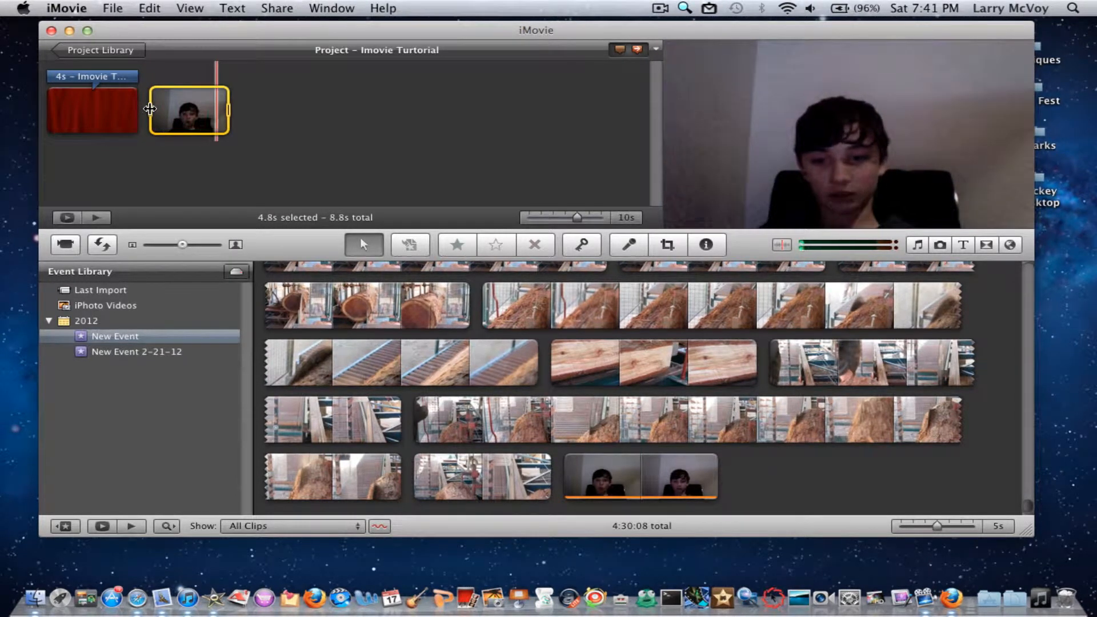
Step: Reopen the webcam clip's settings, change its speed to 145% and accept
double_click(201, 117)
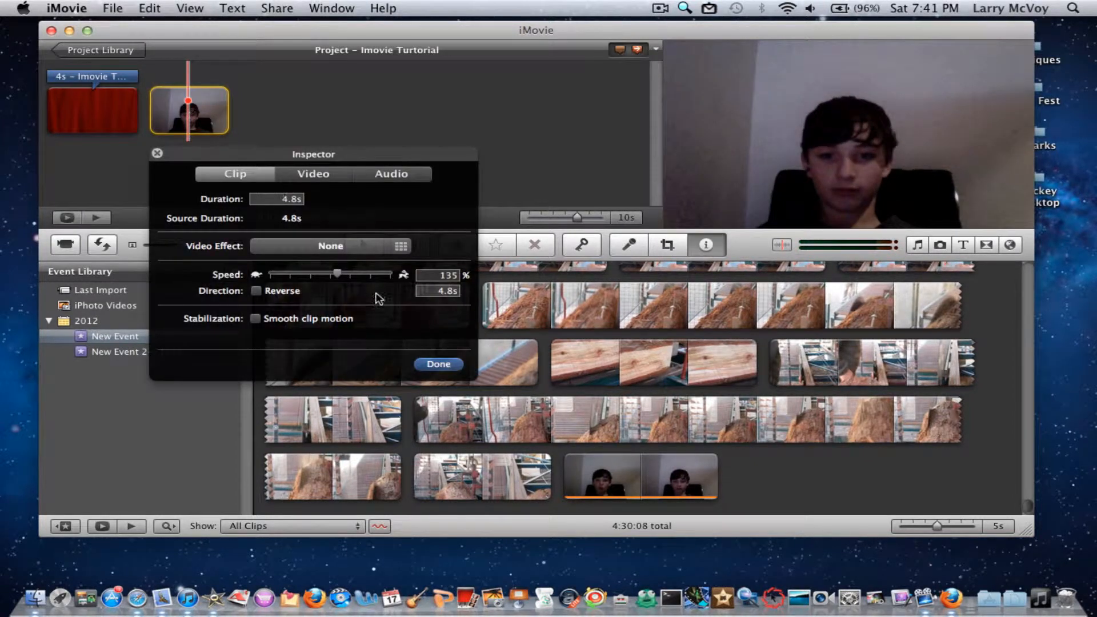
click(438, 275)
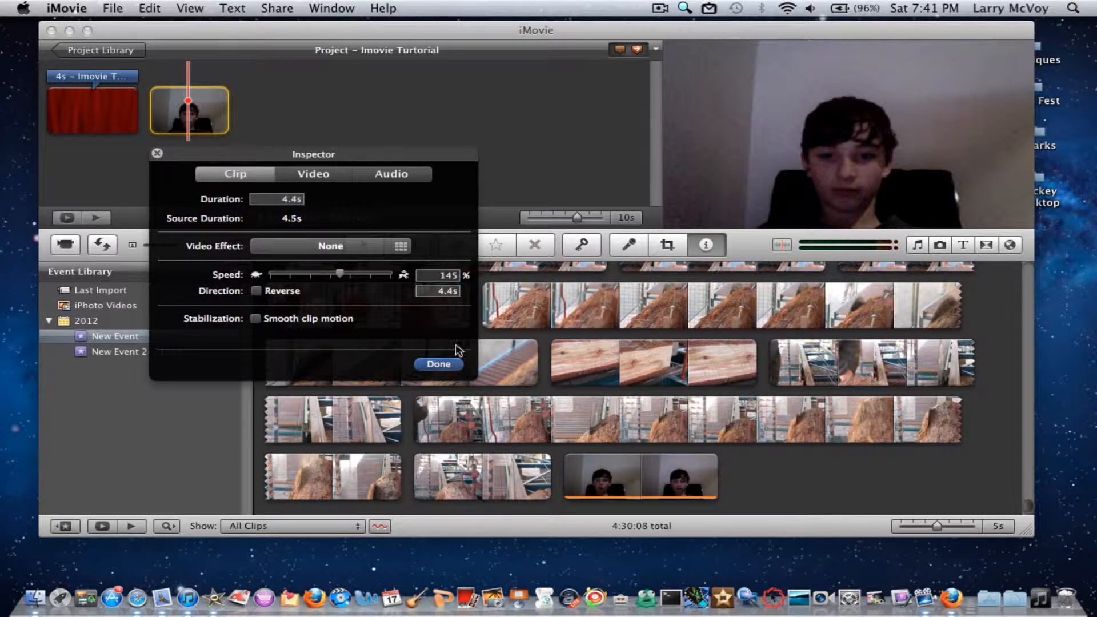
click(438, 364)
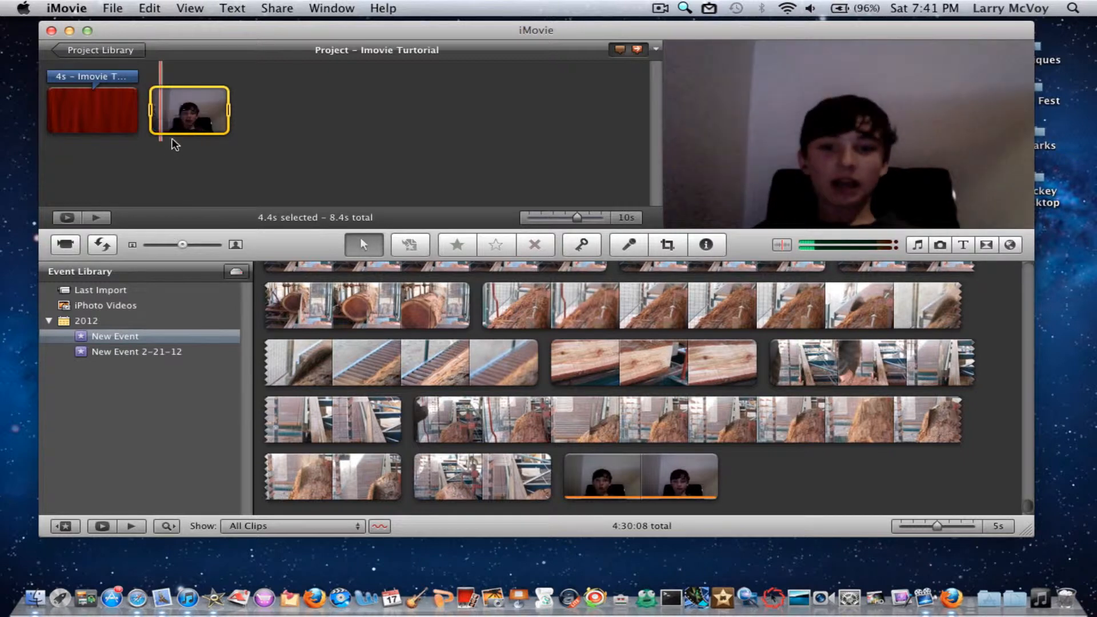
Step: Reverse the webcam clip's playback direction and play the clip to preview it
double_click(202, 108)
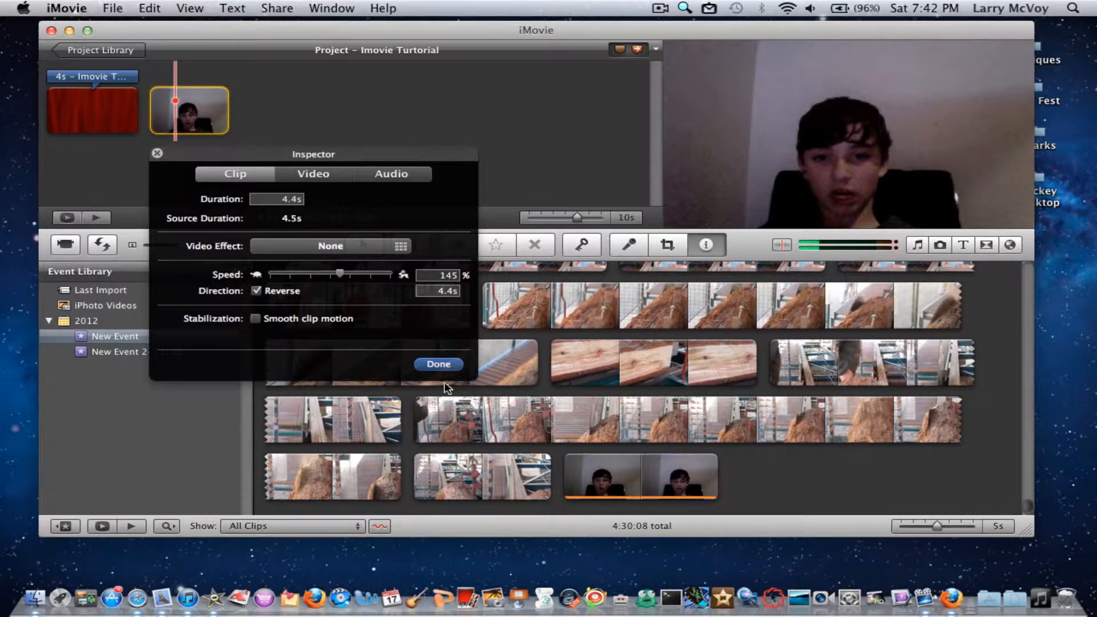
click(438, 364)
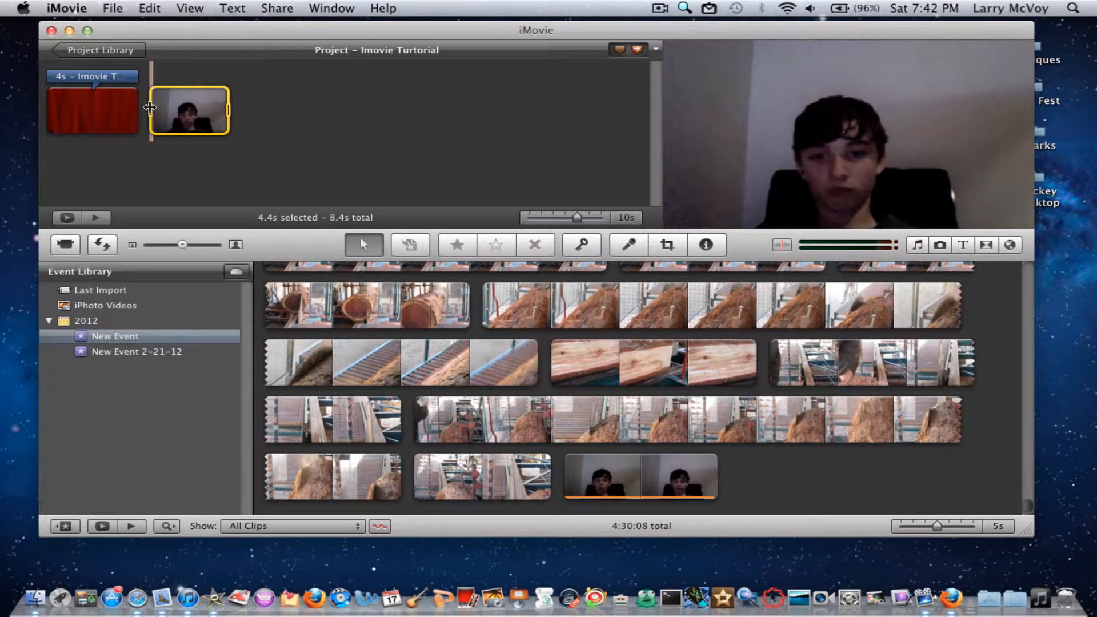
key(space)
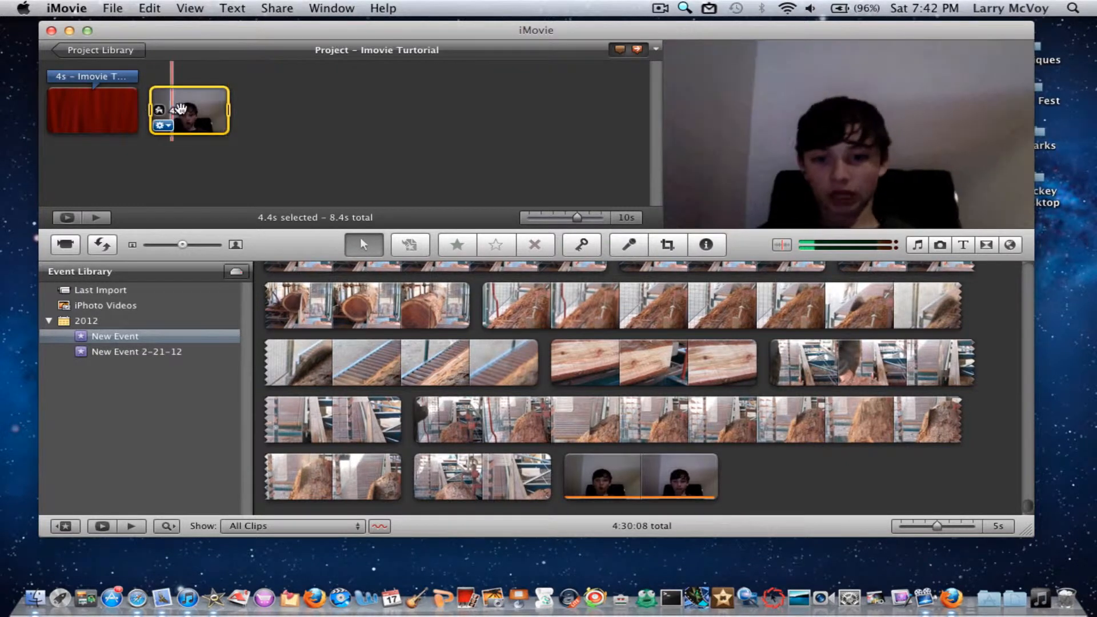
Step: Preview the available video effects on the webcam clip and apply the Heat Wave effect
double_click(197, 124)
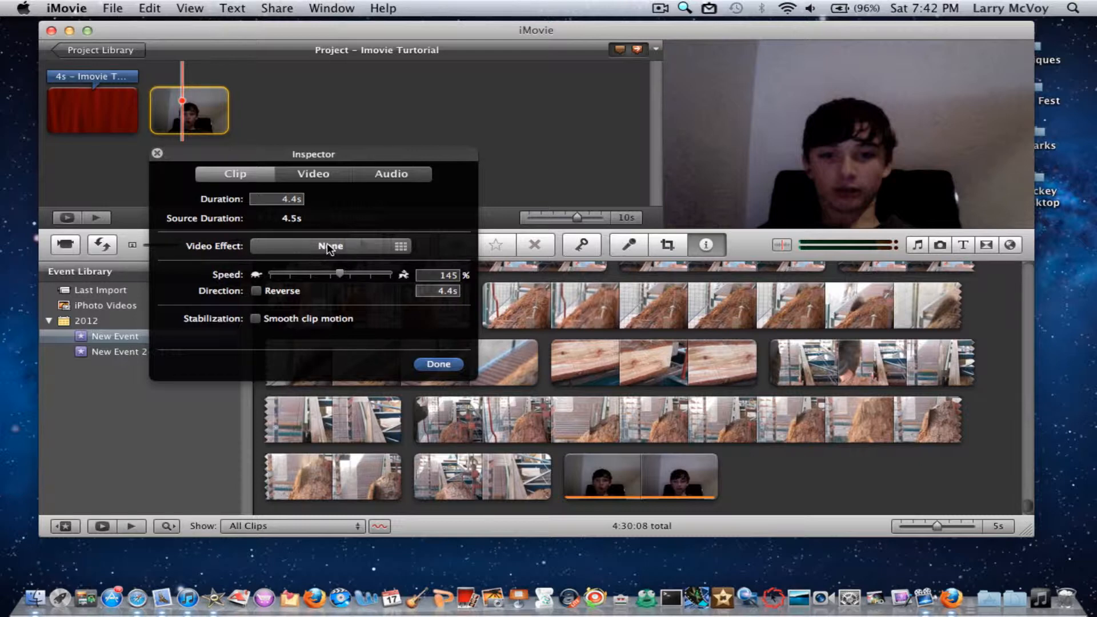
click(329, 248)
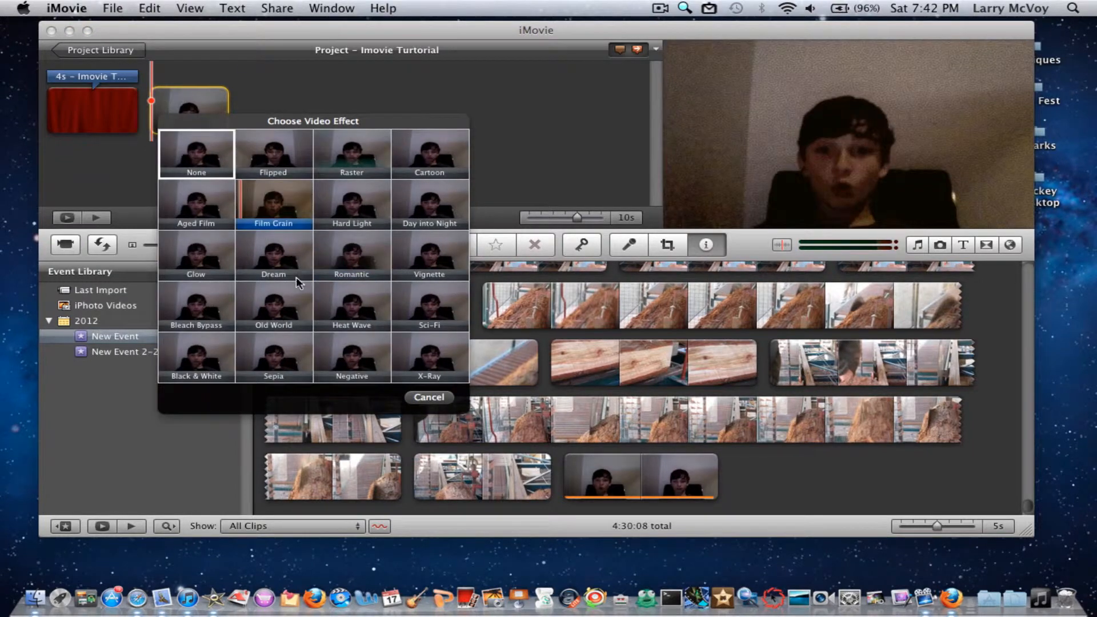
click(428, 397)
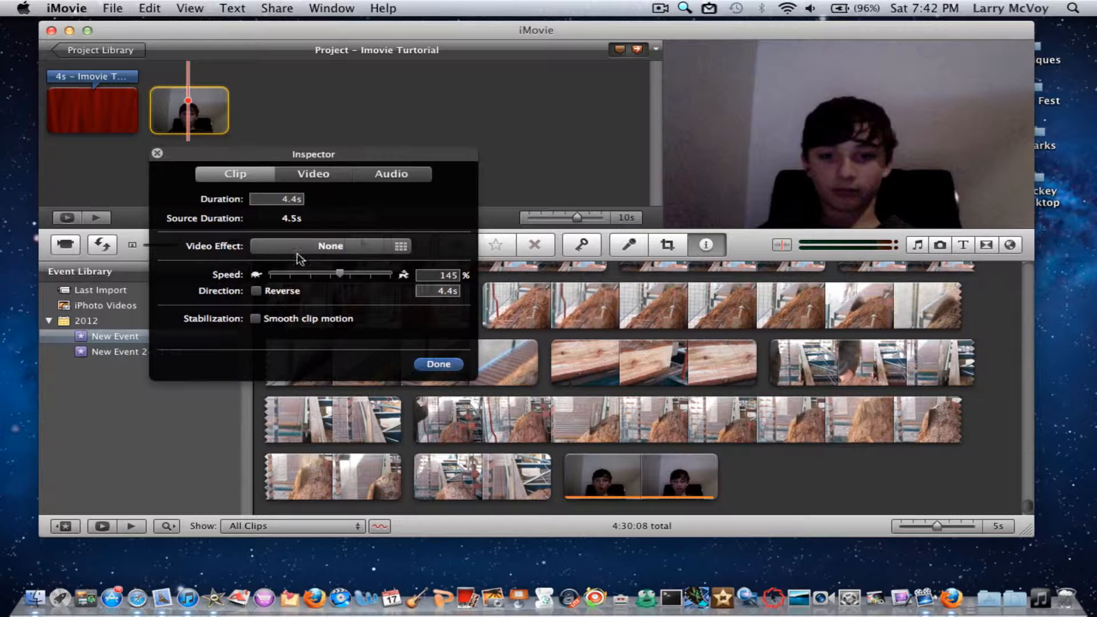
click(303, 248)
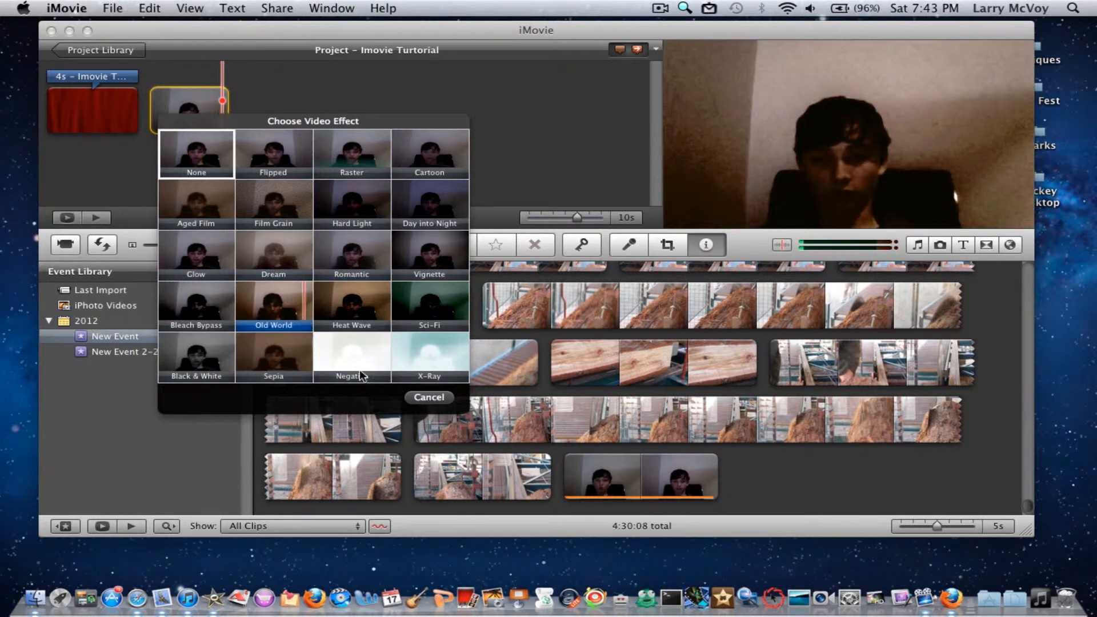
click(342, 310)
click(438, 366)
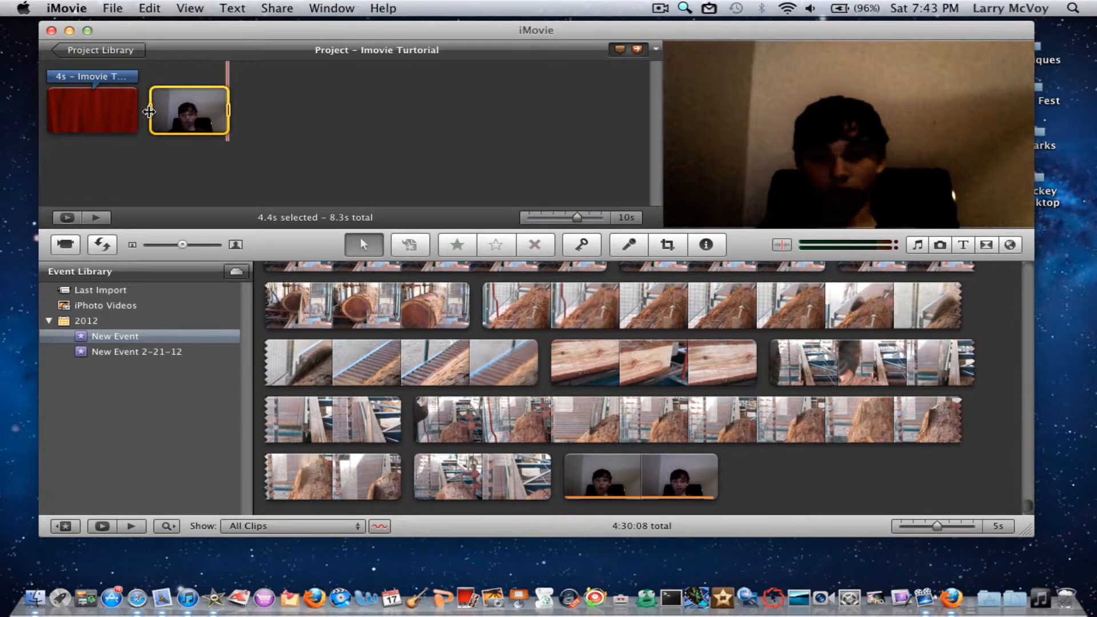
Step: Raise the webcam clip's brightness to 51% in its video adjustments and play the clip
double_click(192, 110)
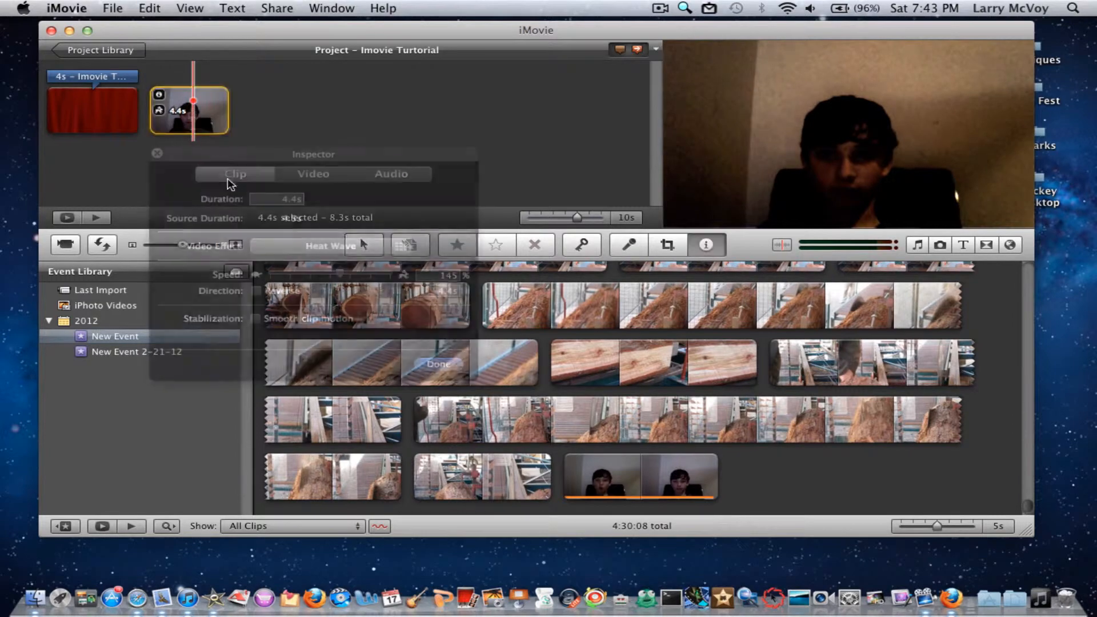
click(318, 177)
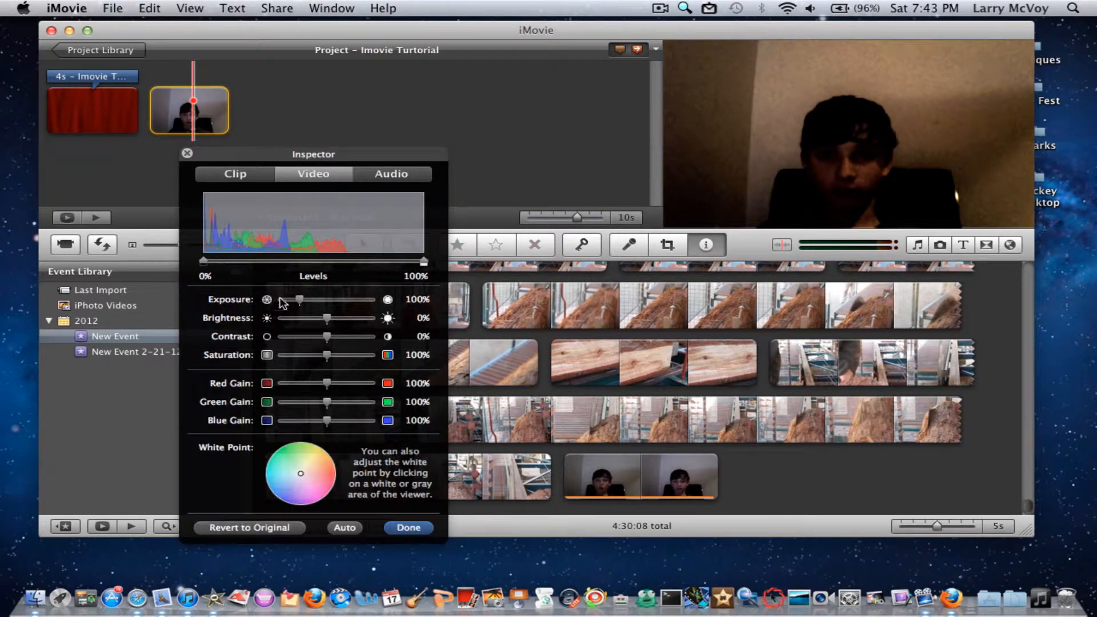
drag(326, 319, 366, 323)
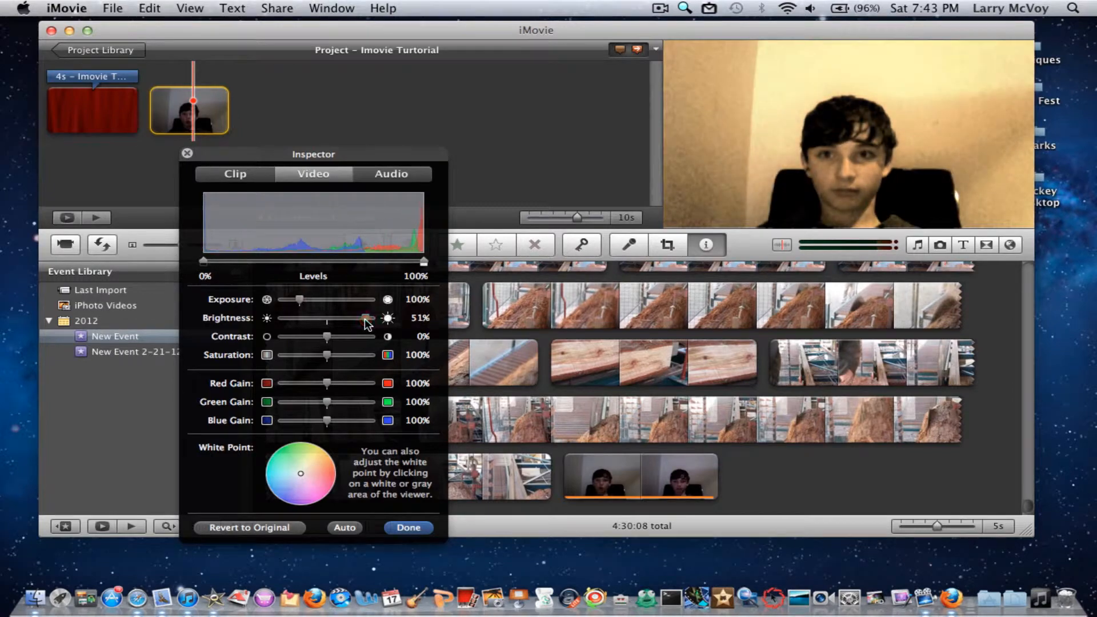
click(408, 528)
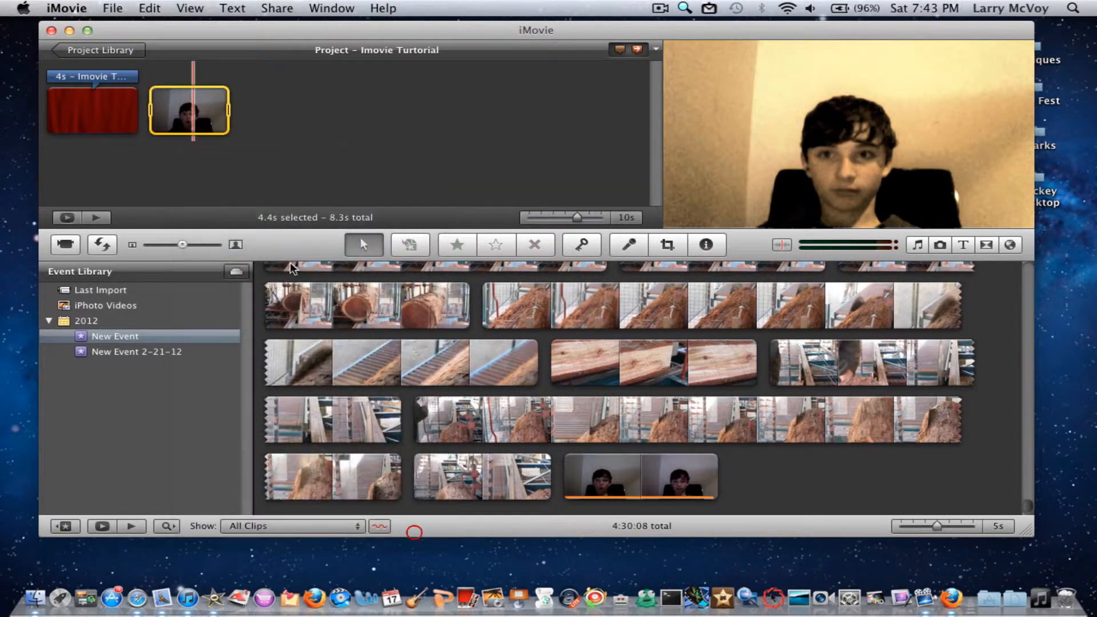
key(space)
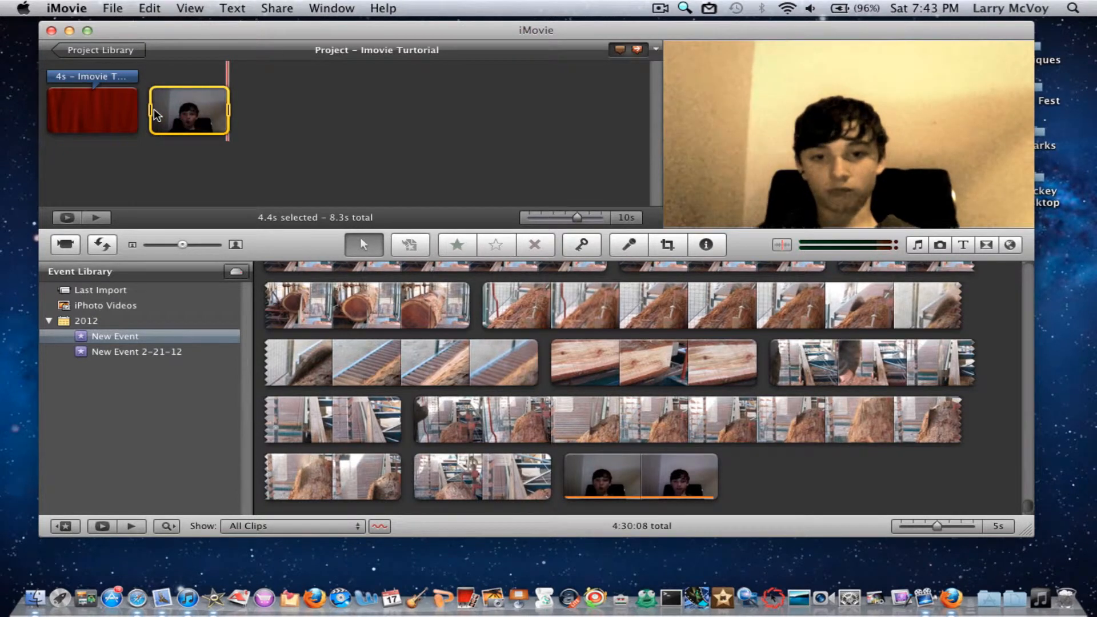
Step: Reset the webcam clip's speed to 145% and lower its brightness to 1%, accepting the adjustments
double_click(202, 111)
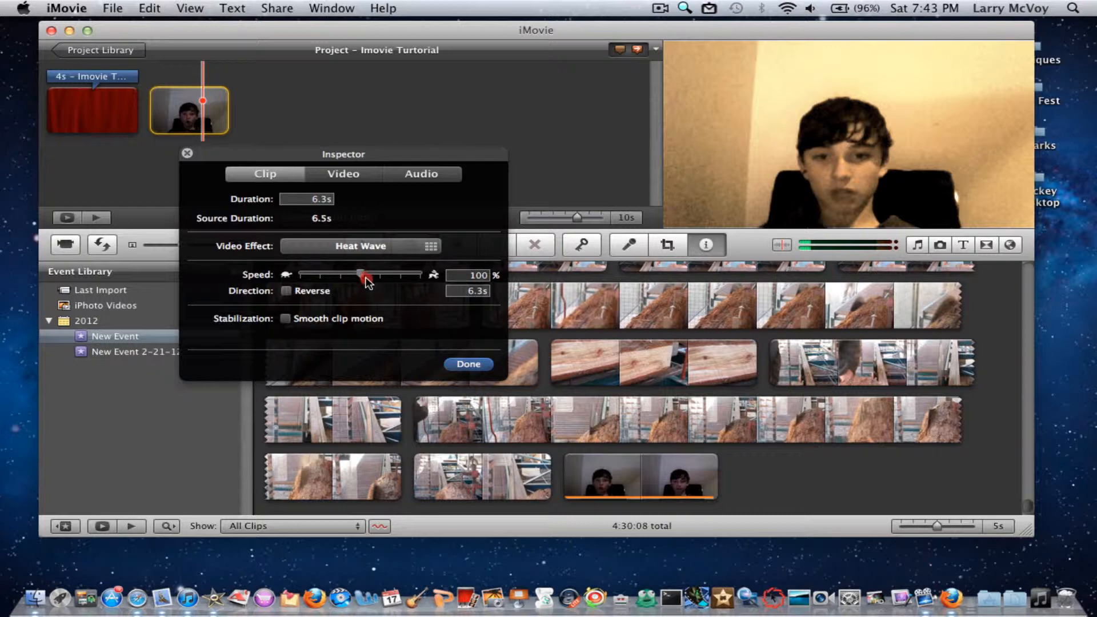
click(482, 276)
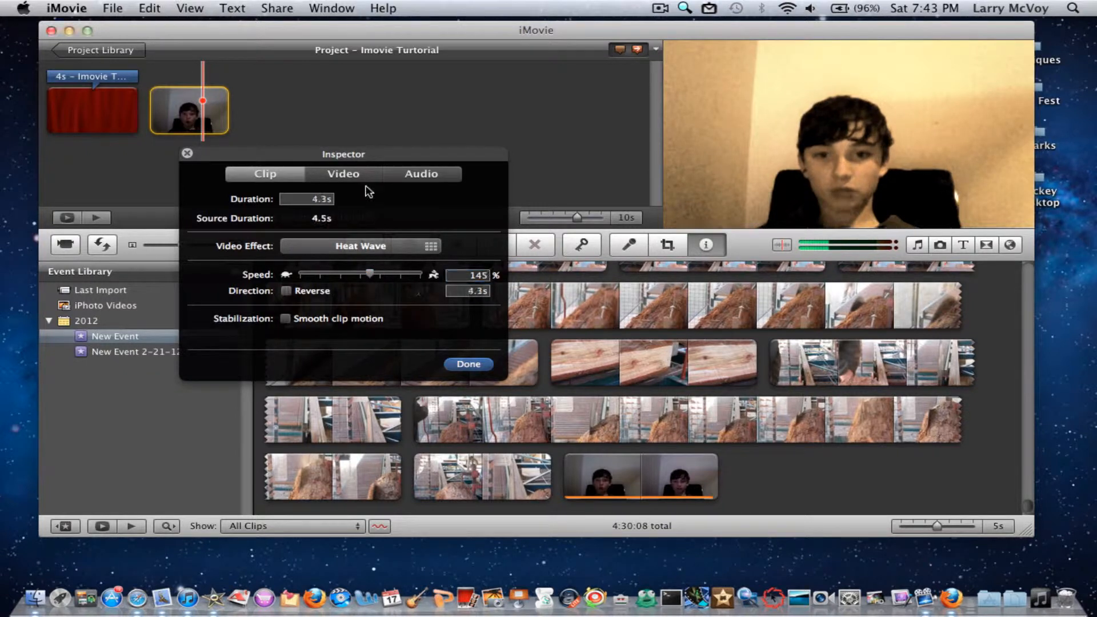
click(348, 173)
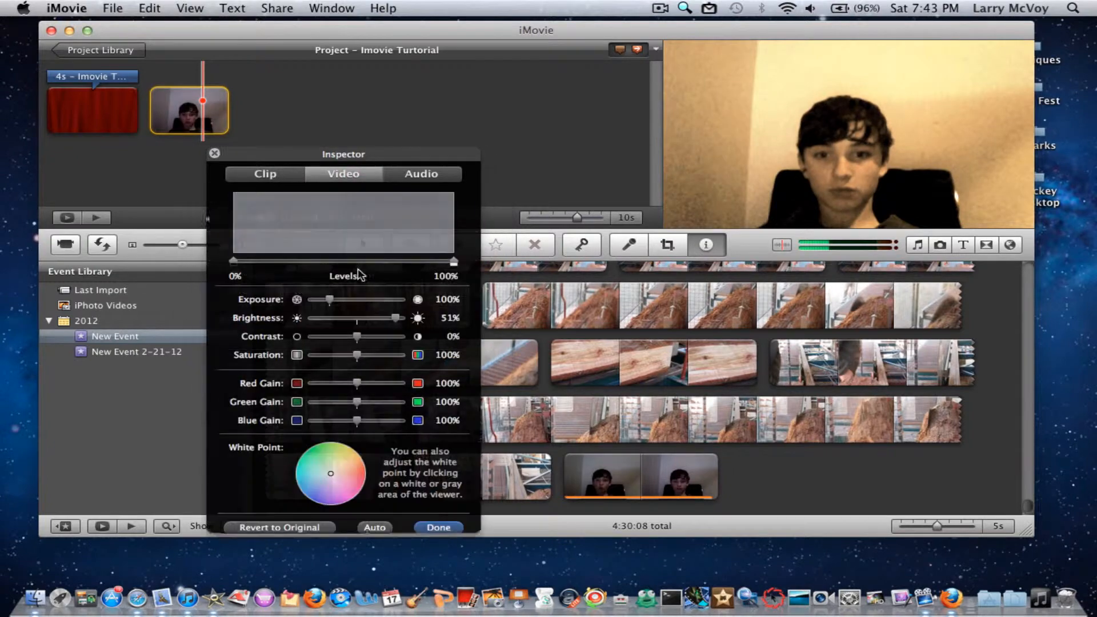
click(361, 319)
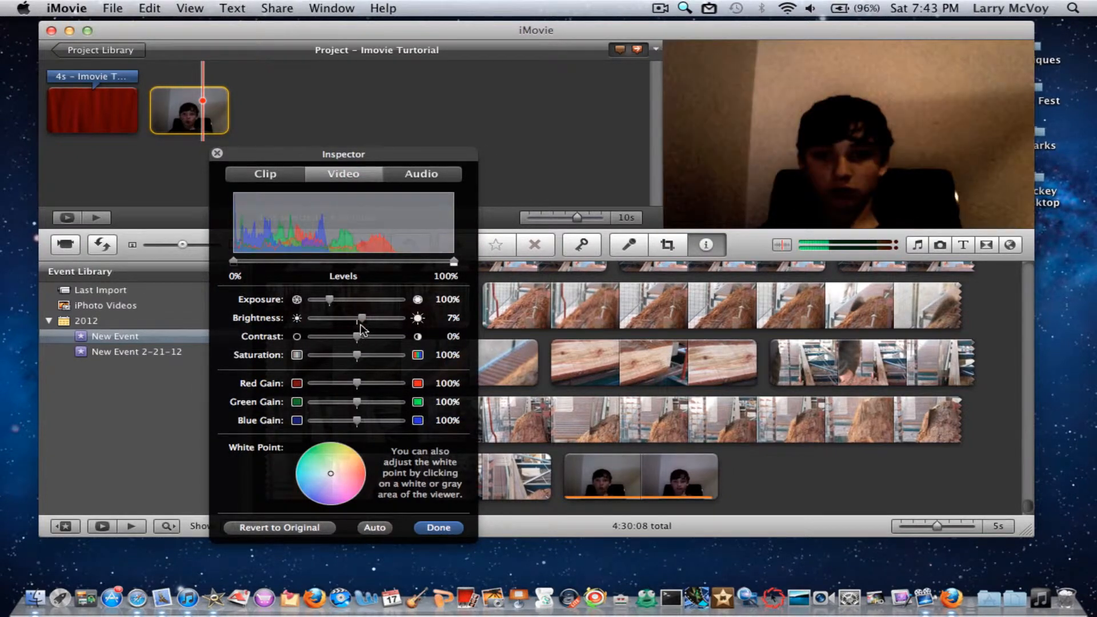
drag(361, 324, 359, 321)
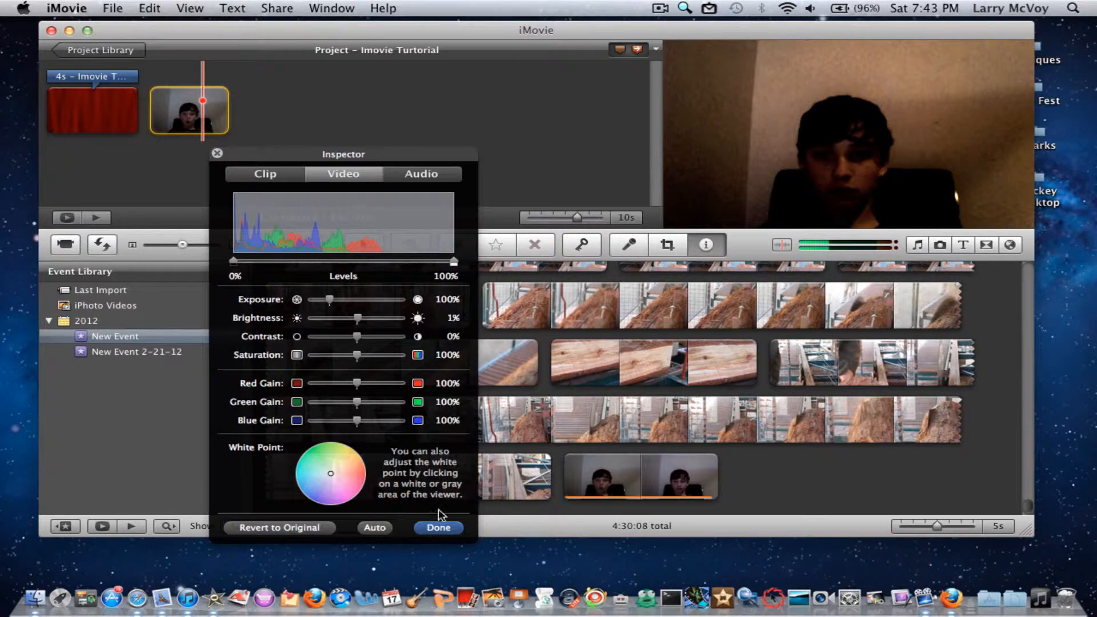
click(438, 527)
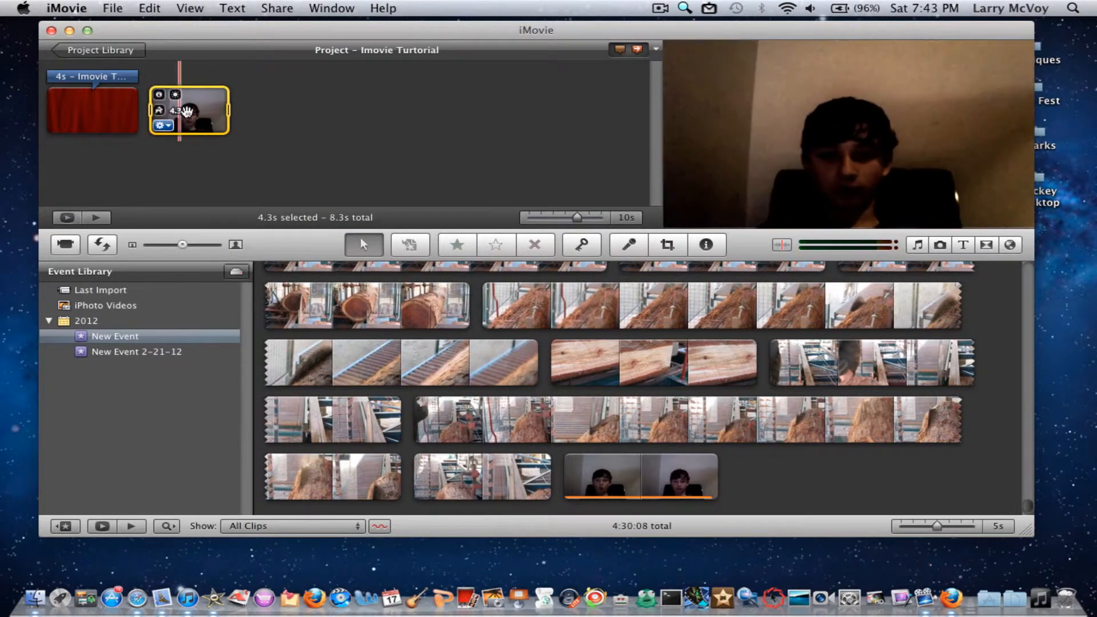
Step: Look over the video effects offered for the webcam clip and close the clip settings without choosing one
double_click(190, 117)
click(366, 246)
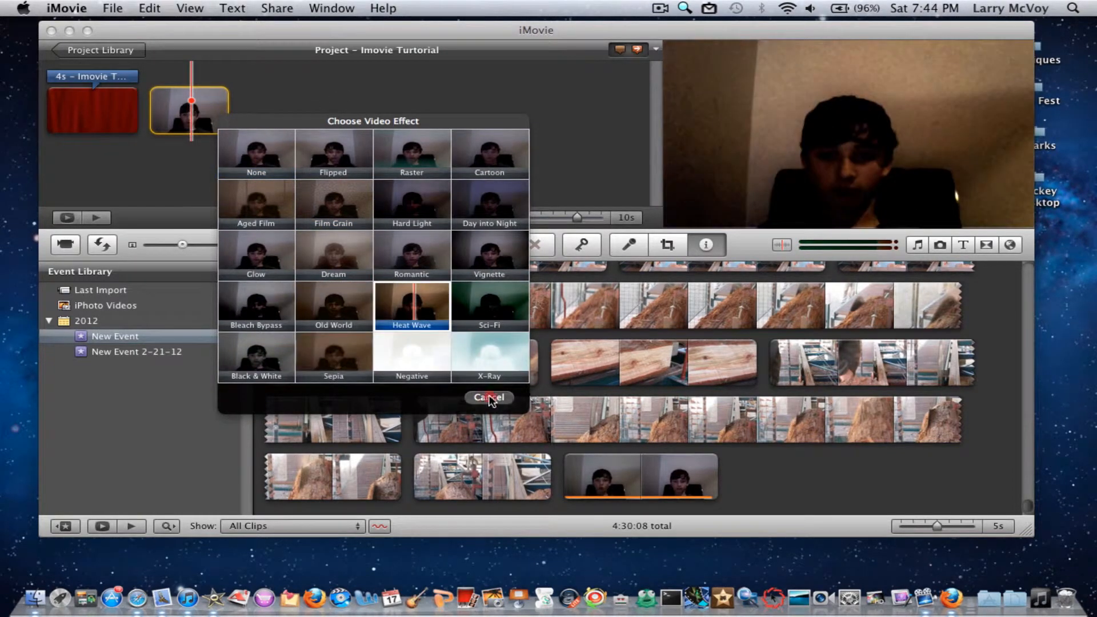
click(488, 397)
click(498, 365)
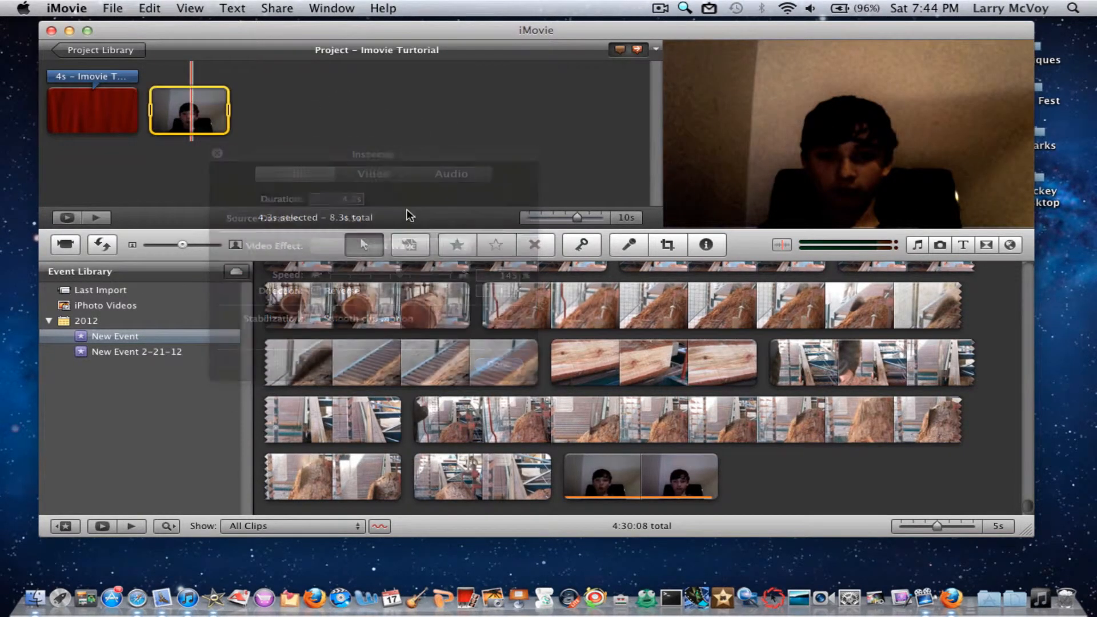
Step: Remove the Heat Wave effect from the webcam clip by setting its video effect to None
double_click(200, 109)
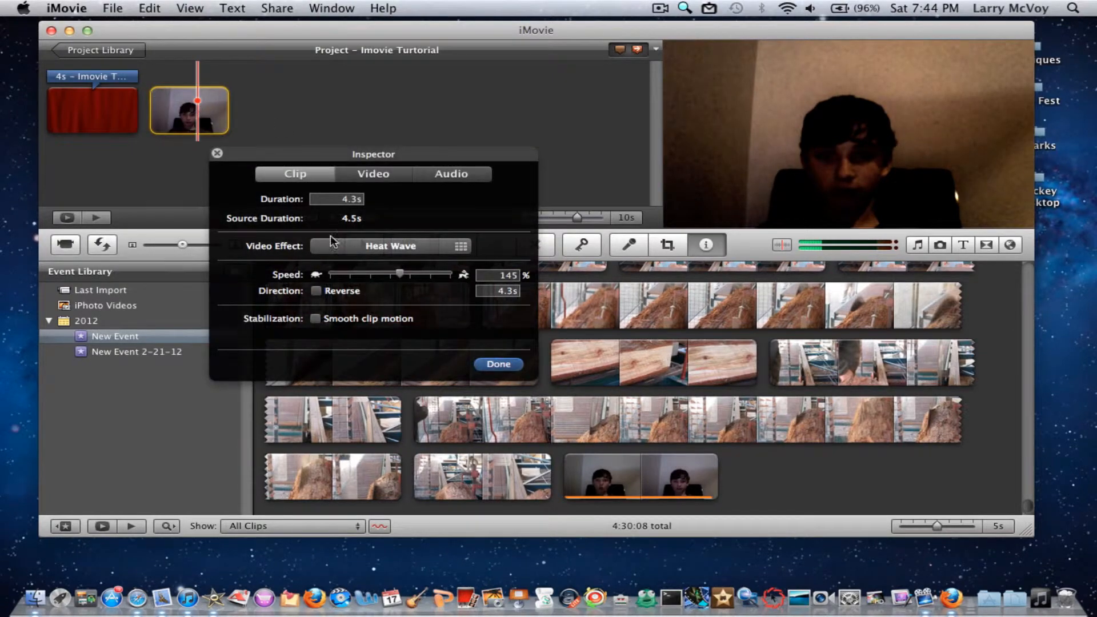
click(379, 179)
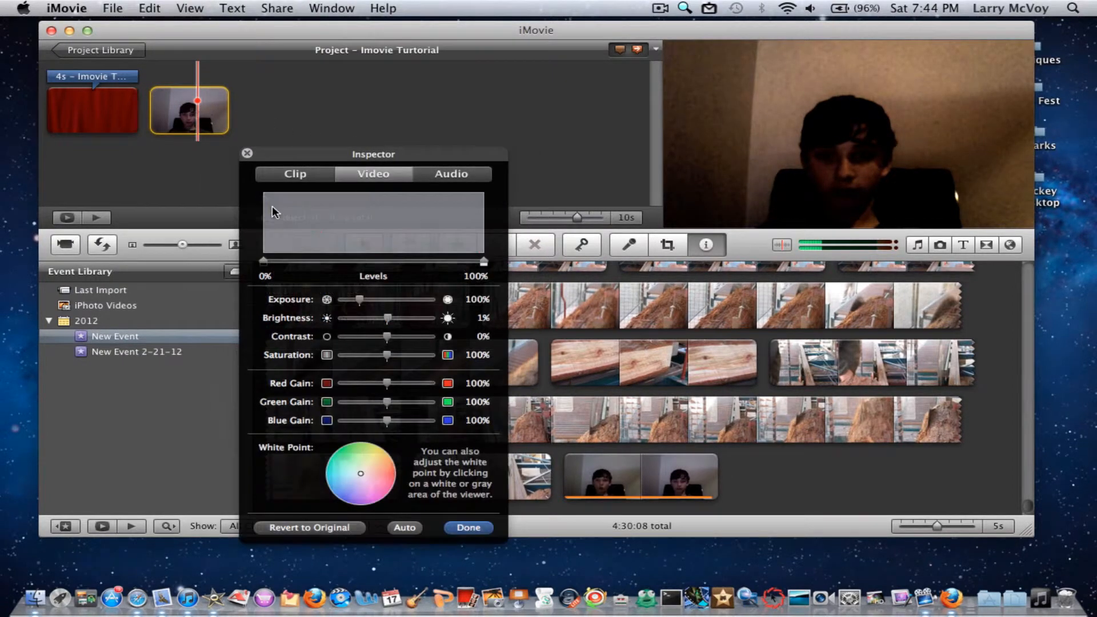
click(319, 173)
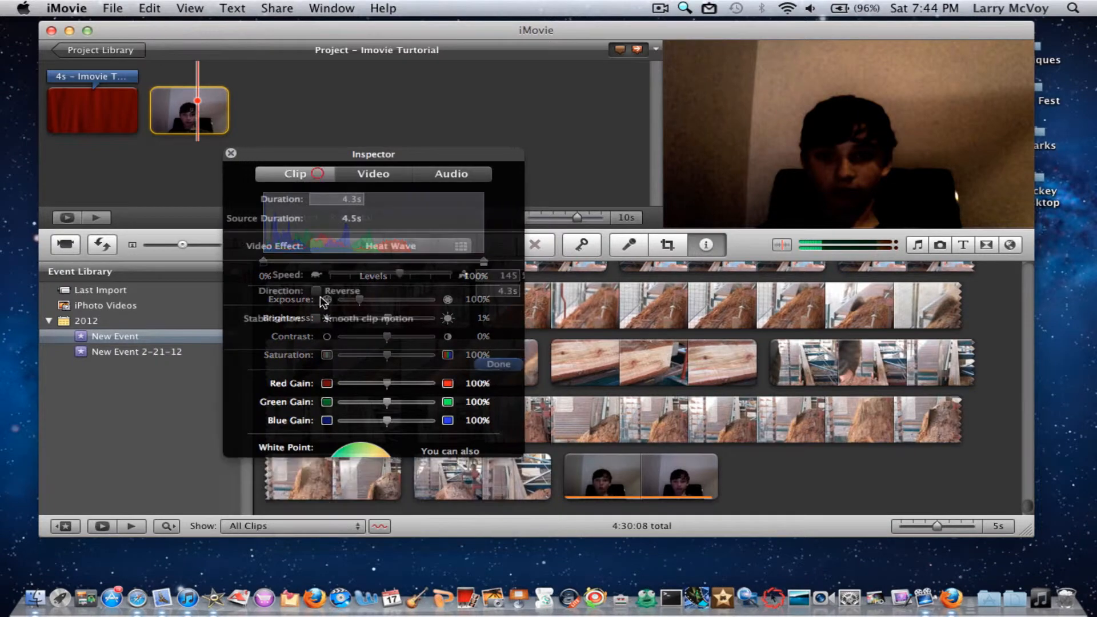
click(368, 251)
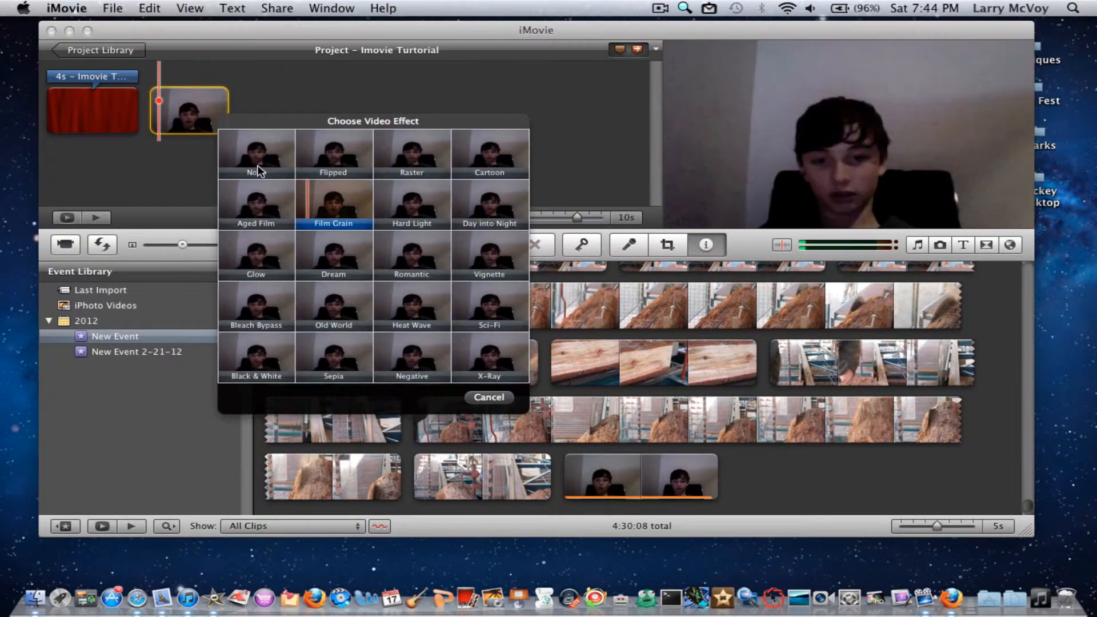
click(257, 163)
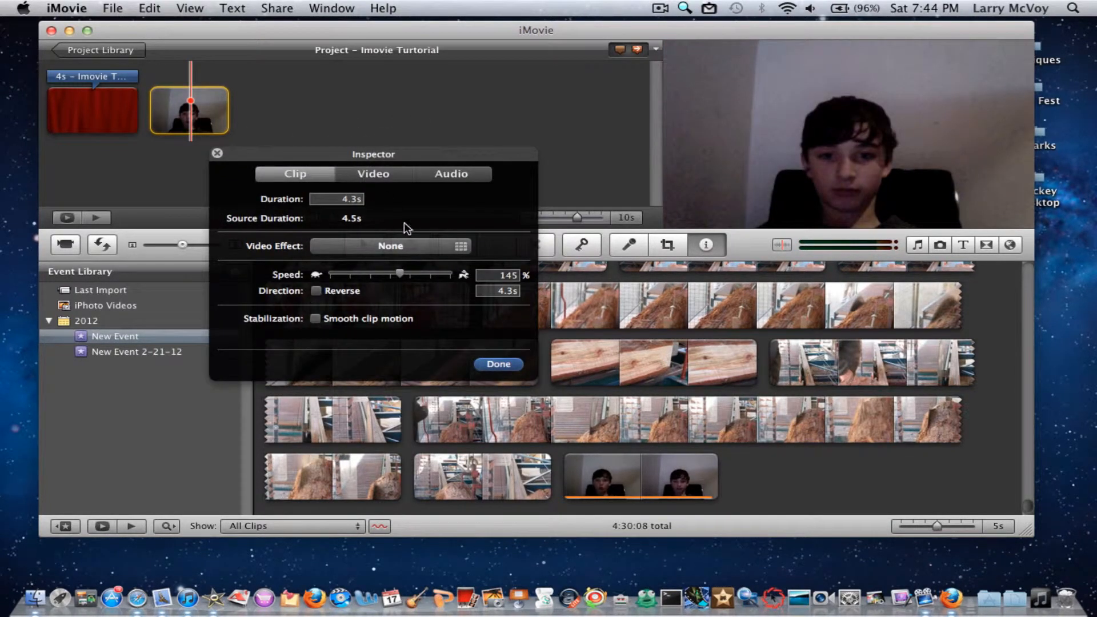
Step: Try the webcam clip's brightness at -59%, return it to 1% and set the contrast to 2%
click(371, 175)
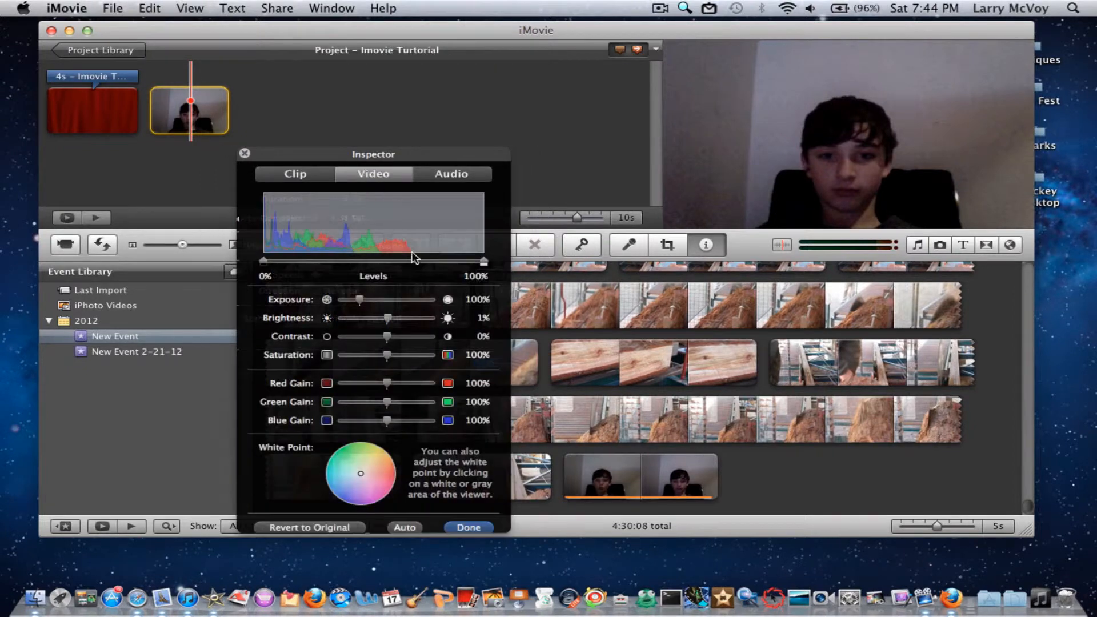
drag(391, 318, 263, 343)
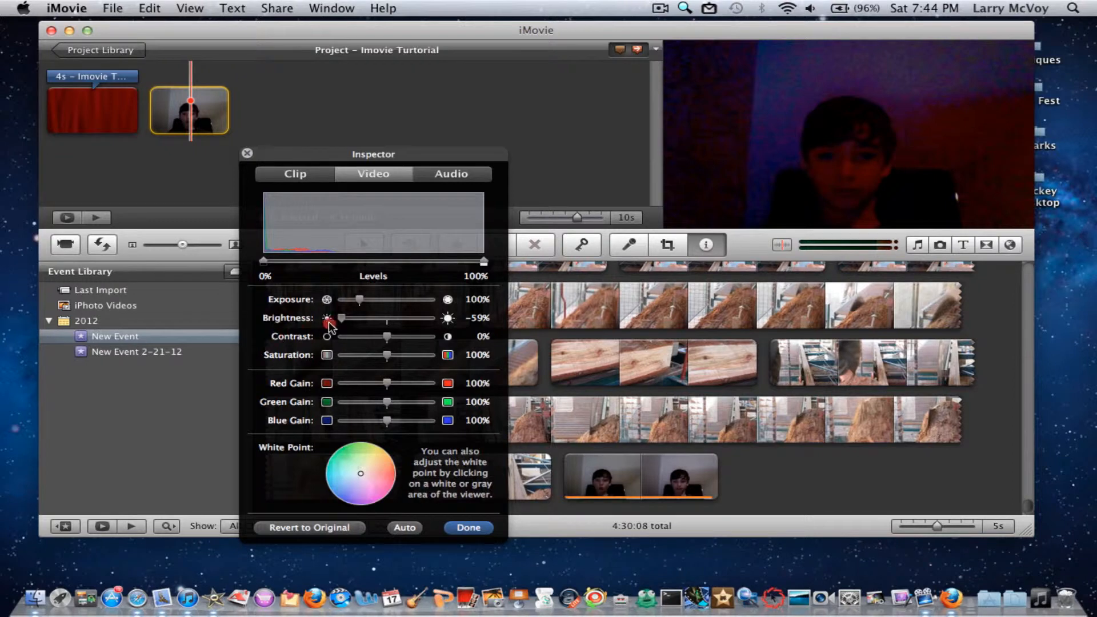
drag(330, 324, 388, 360)
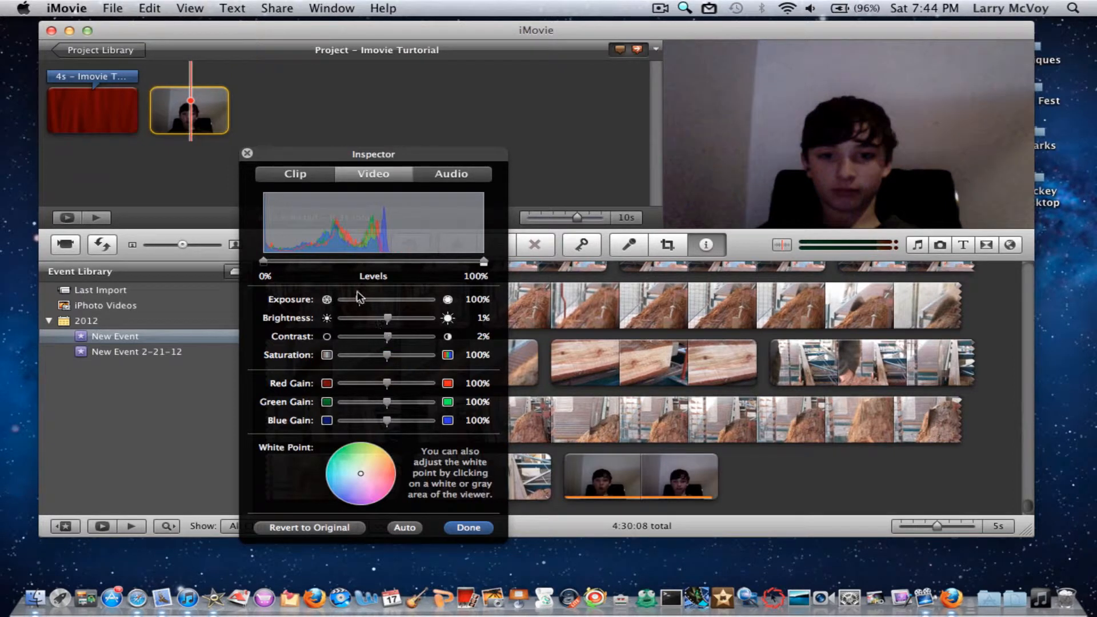
Step: Set the webcam clip's exposure to 99% and its saturation to 102%
mouse_move(361, 304)
mouse_down()
mouse_move(428, 300)
mouse_move(359, 309)
mouse_up()
drag(387, 361, 314, 364)
mouse_move(381, 379)
mouse_down()
mouse_move(399, 382)
mouse_move(387, 358)
mouse_move(387, 368)
mouse_up()
Step: Try the red gain at 0% and restore it to 100%, set blue gain to 104%, shift the white point slightly and accept the adjustments
drag(389, 384, 255, 404)
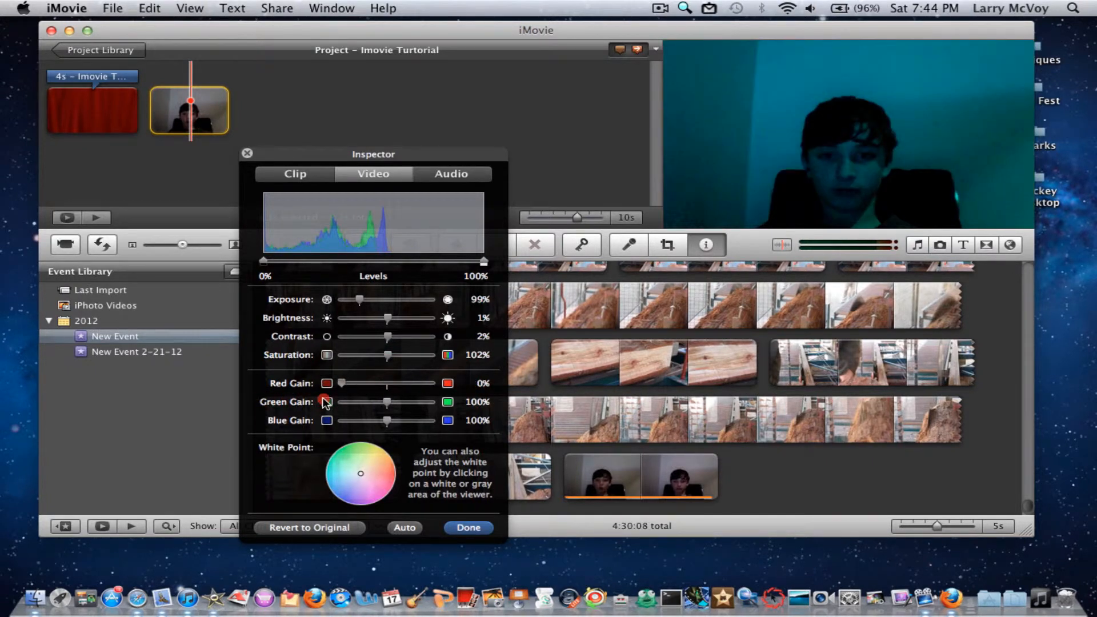
drag(341, 384, 386, 401)
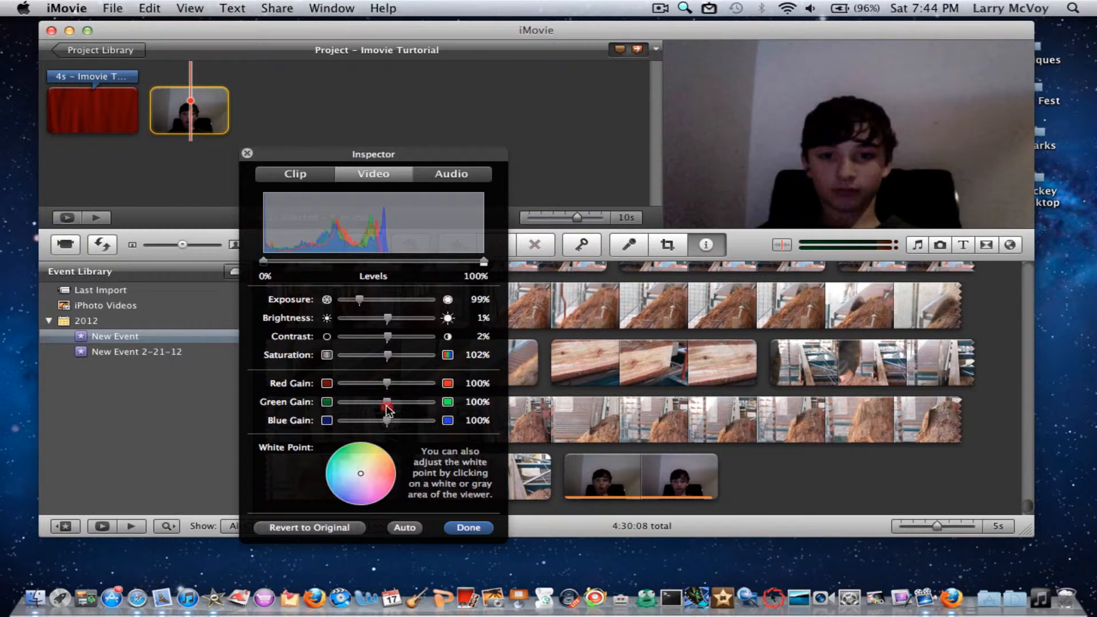
mouse_move(387, 409)
mouse_down()
mouse_move(479, 416)
mouse_move(297, 412)
mouse_move(397, 419)
mouse_up()
drag(387, 409, 388, 435)
mouse_move(361, 470)
mouse_down()
mouse_move(353, 461)
mouse_move(404, 431)
mouse_move(336, 441)
mouse_move(325, 506)
mouse_move(362, 468)
mouse_up()
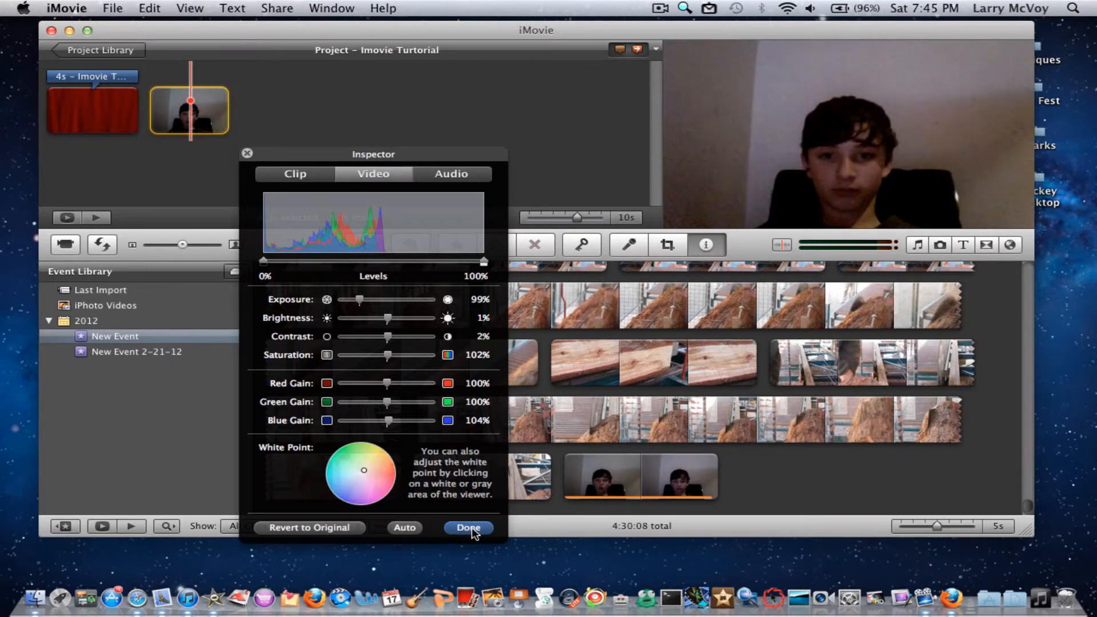
click(471, 528)
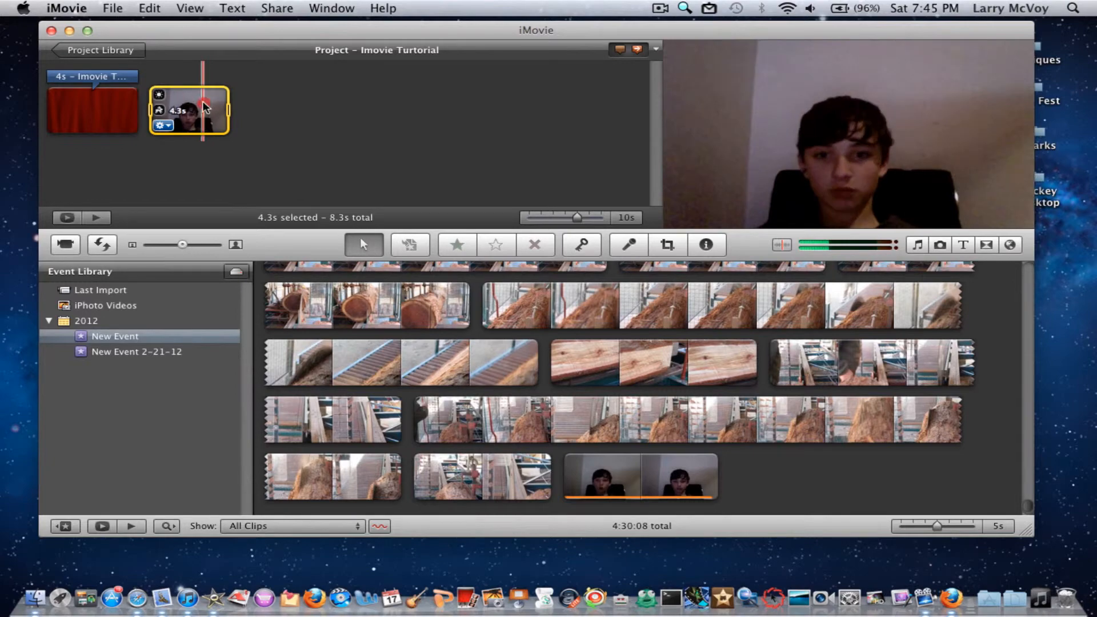
Step: Lower the webcam clip's audio volume to 38% and accept the change
double_click(204, 107)
click(478, 173)
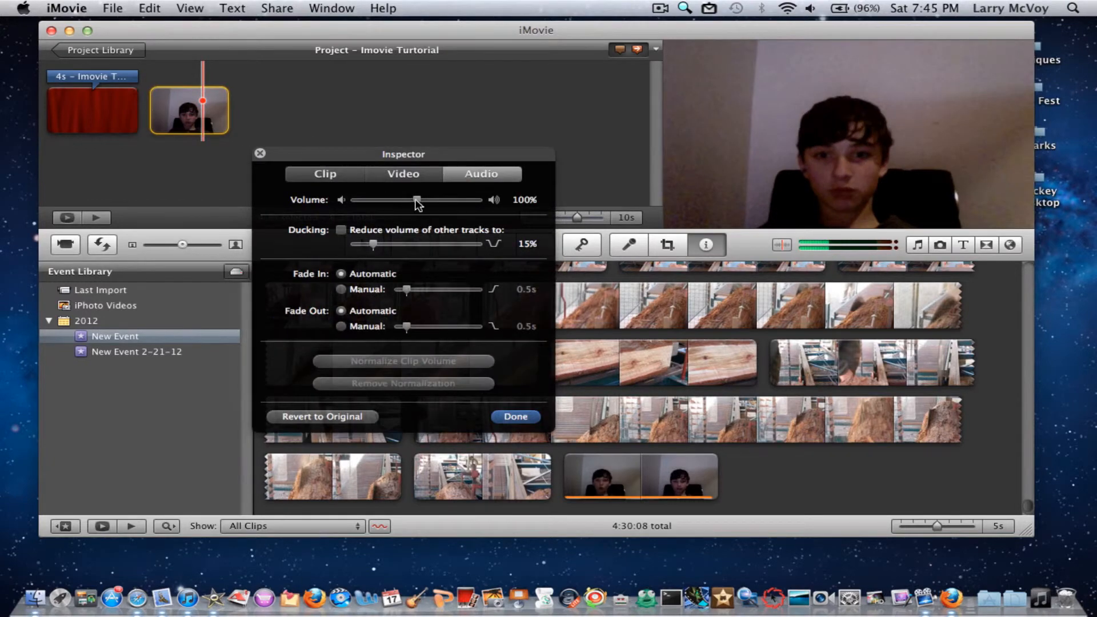
drag(416, 201, 378, 201)
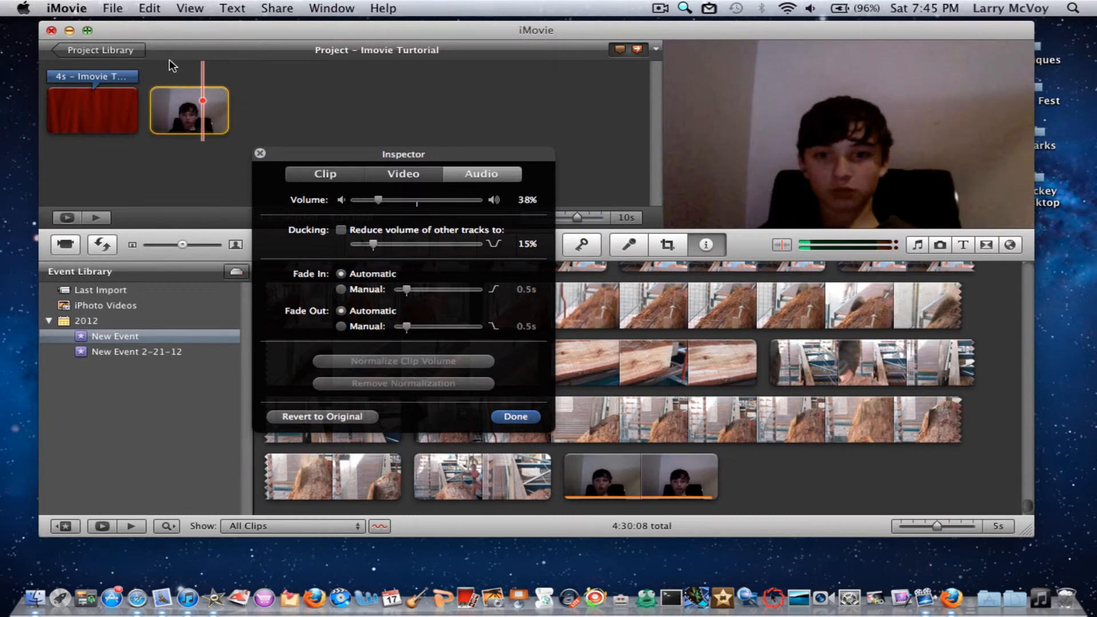
key(Return)
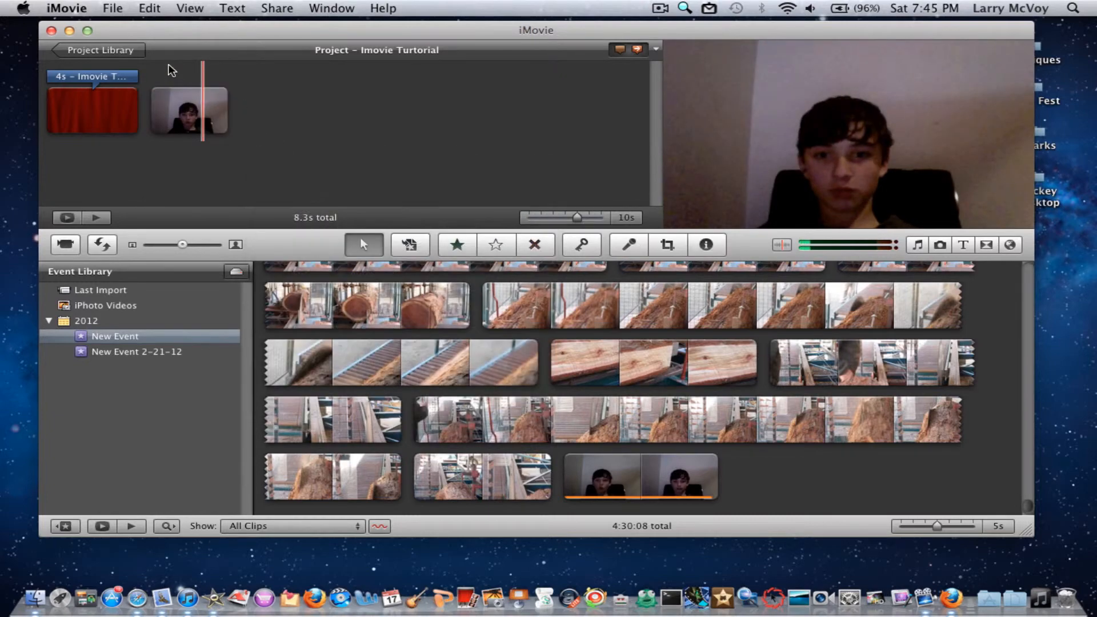
Step: Raise the webcam clip's audio volume to 155%, accept it and play the clip
double_click(193, 117)
click(493, 173)
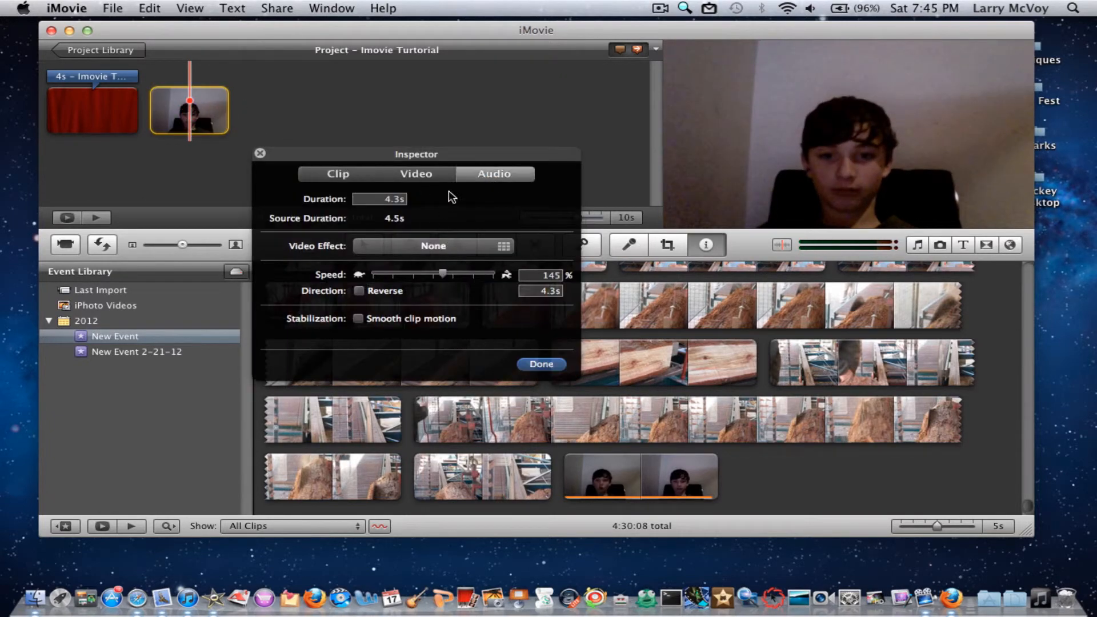
drag(462, 200, 465, 203)
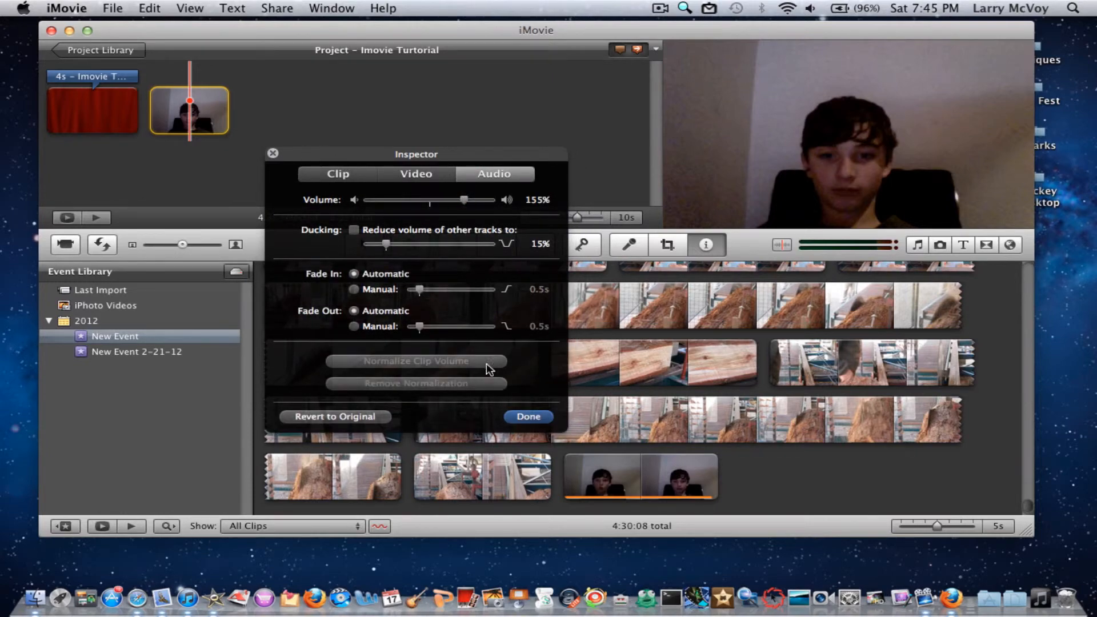
click(528, 416)
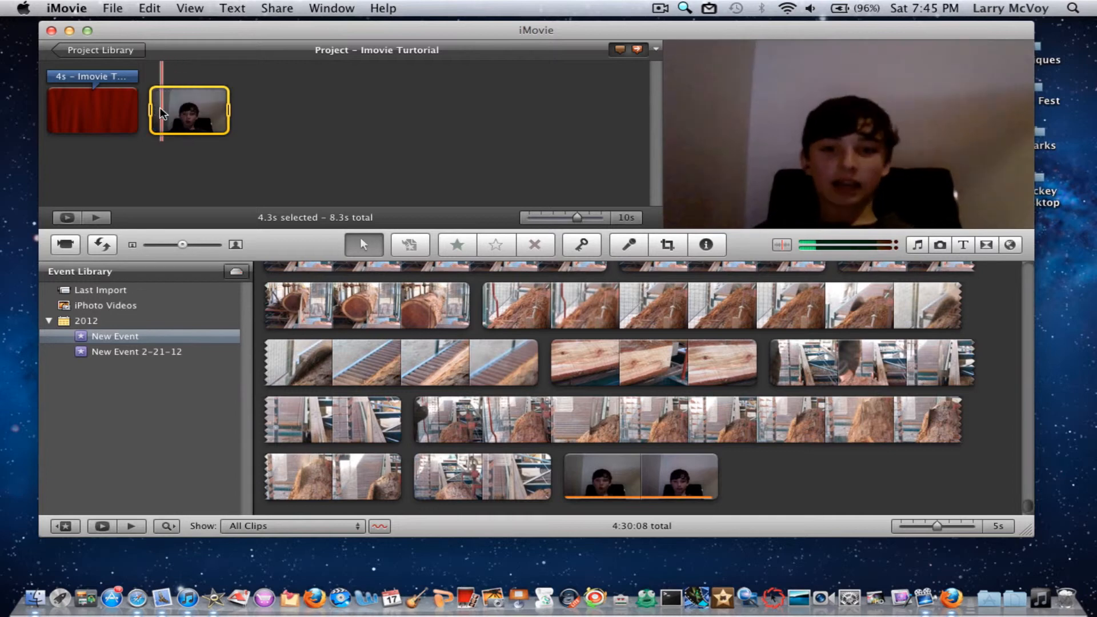
key(space)
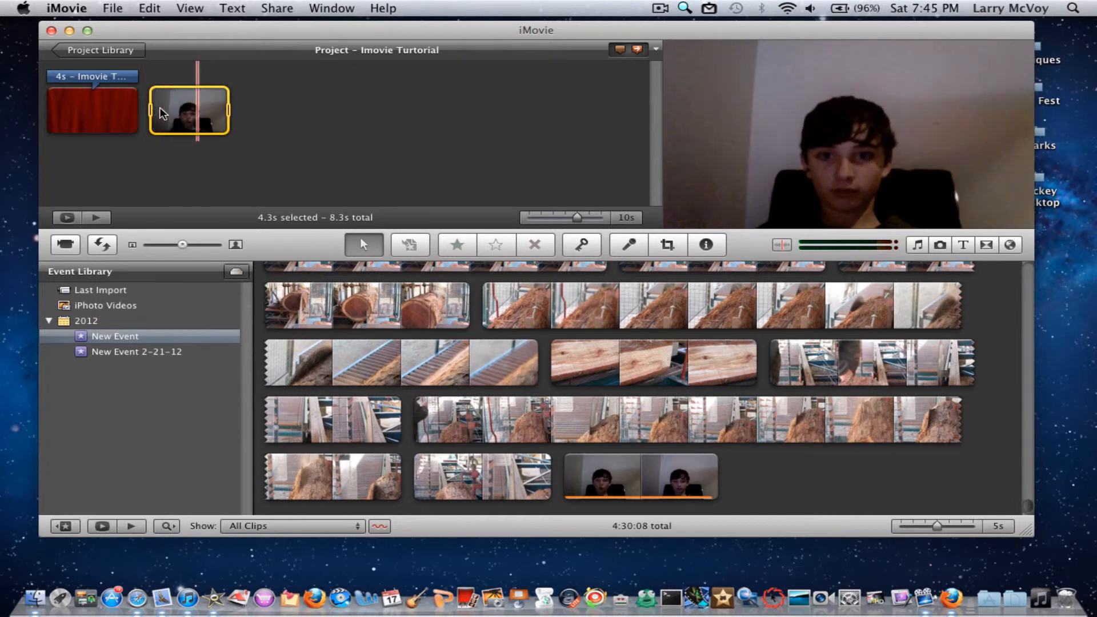
Step: Set the webcam clip's audio volume to 101% and accept the audio settings
click(706, 244)
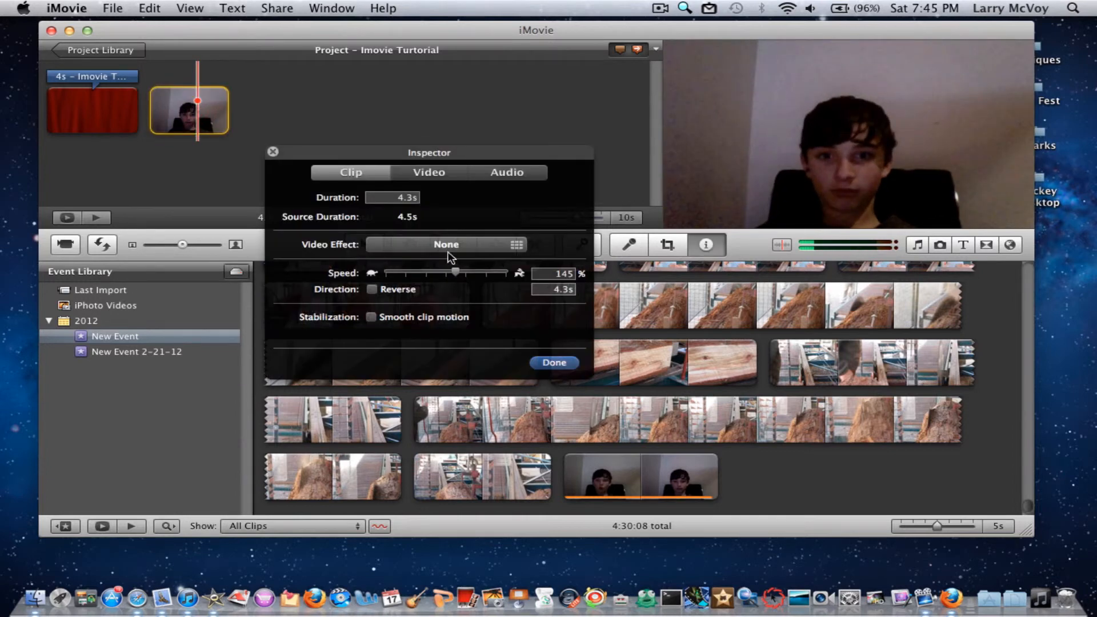
click(498, 174)
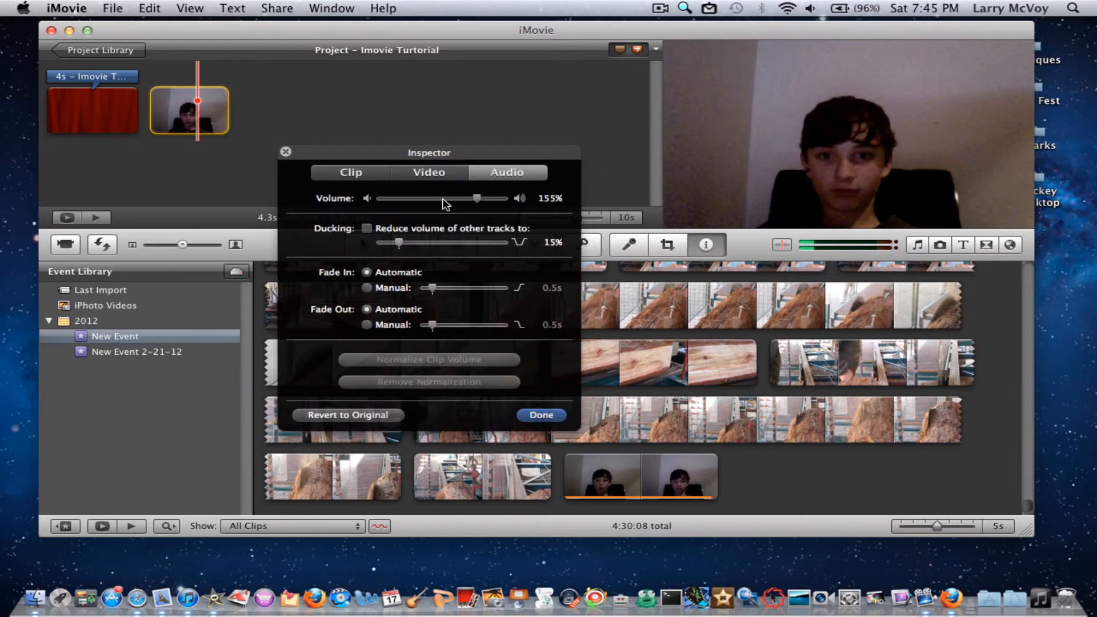
click(442, 199)
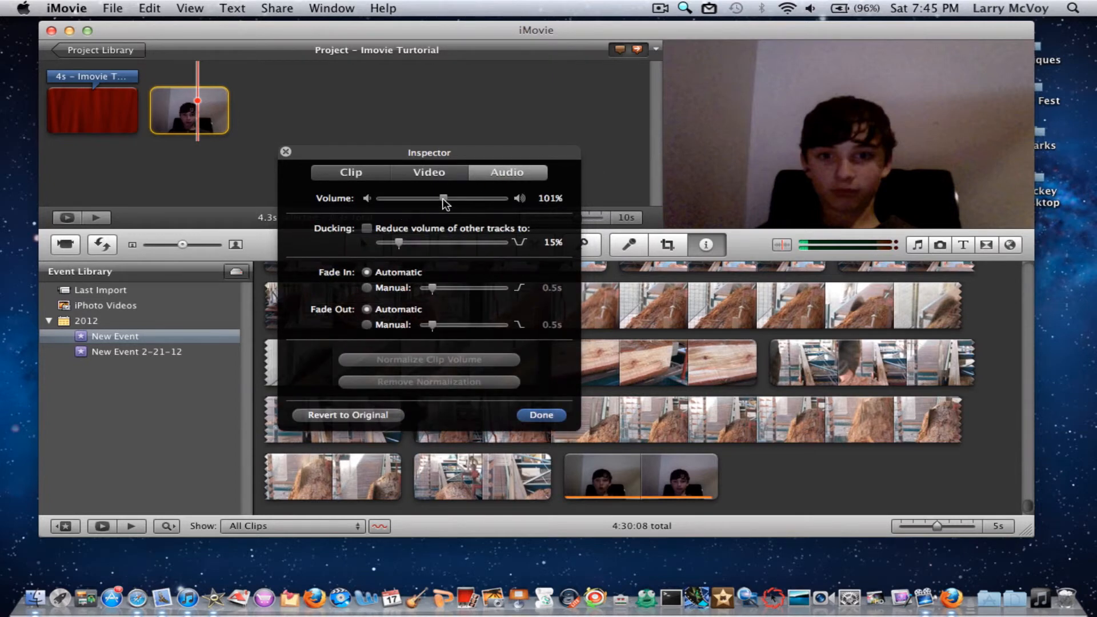
click(366, 229)
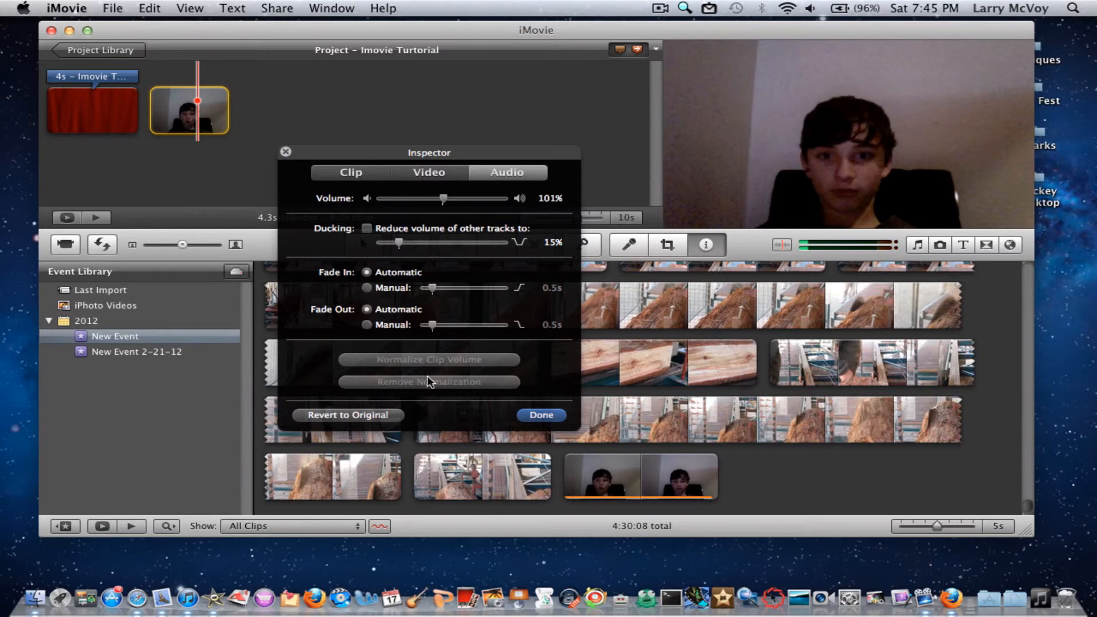
click(537, 415)
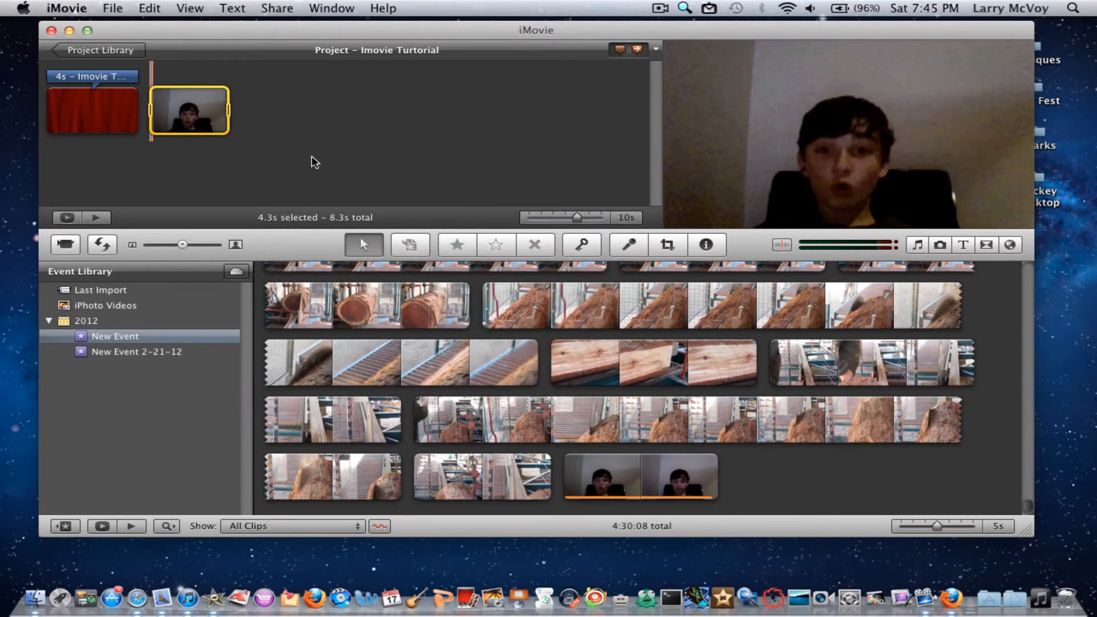
Step: Open the webcam clip's Inspector, close it and open it again to view the clip settings
mouse_move(207, 116)
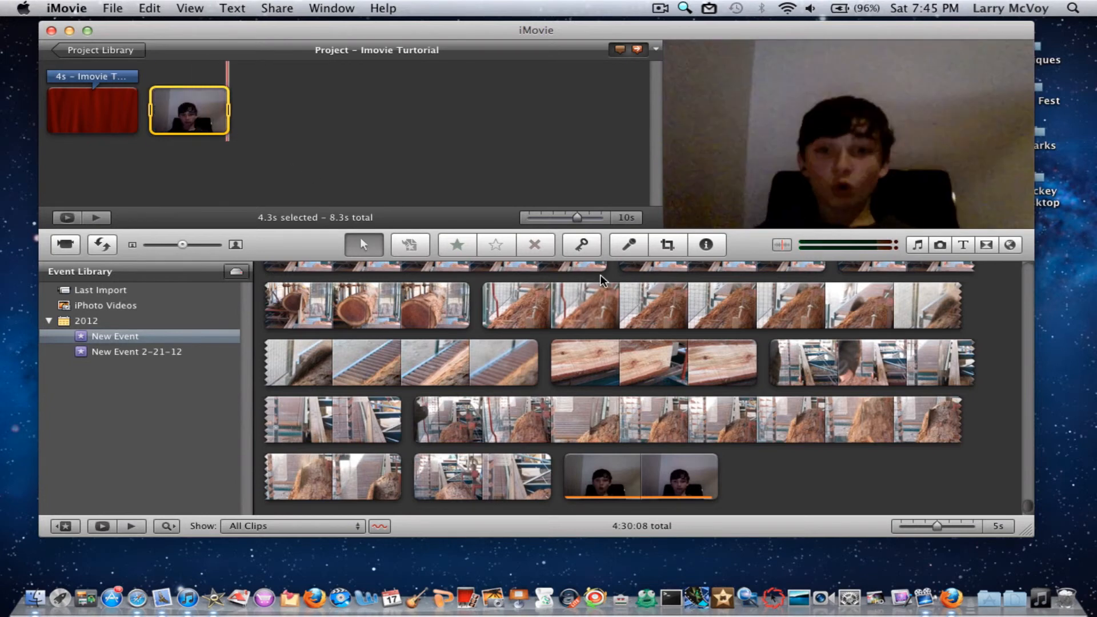
click(707, 246)
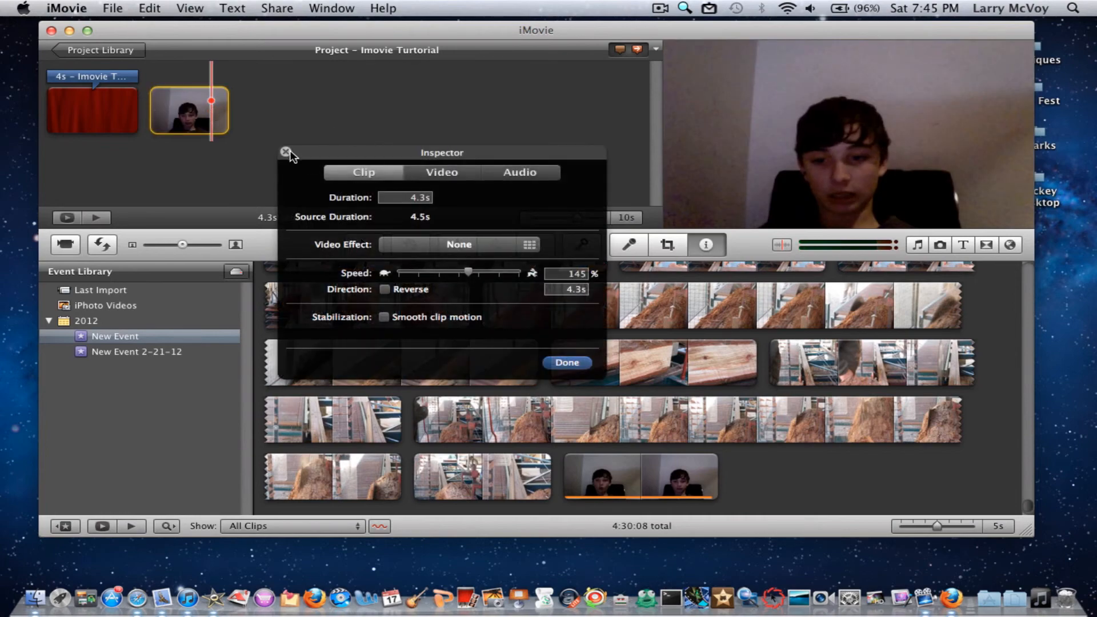
click(286, 151)
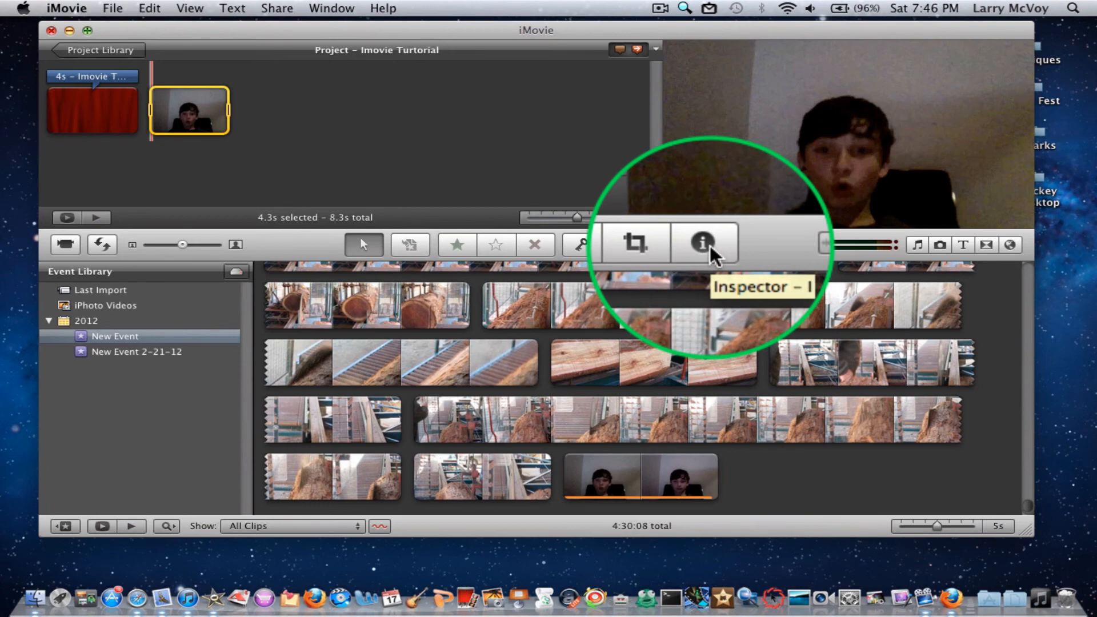
click(707, 244)
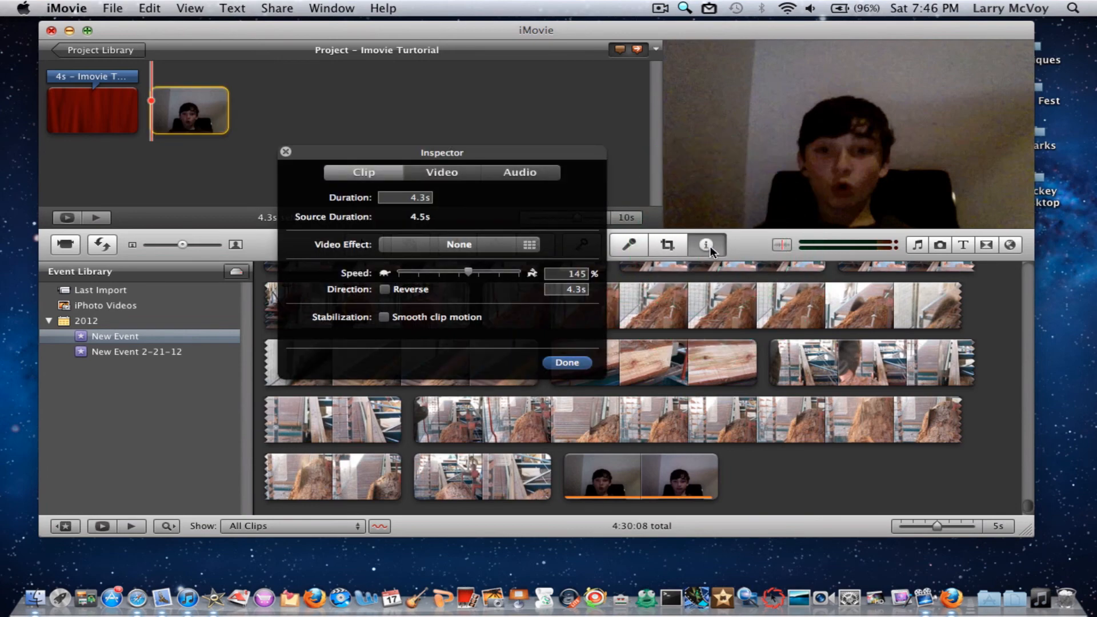